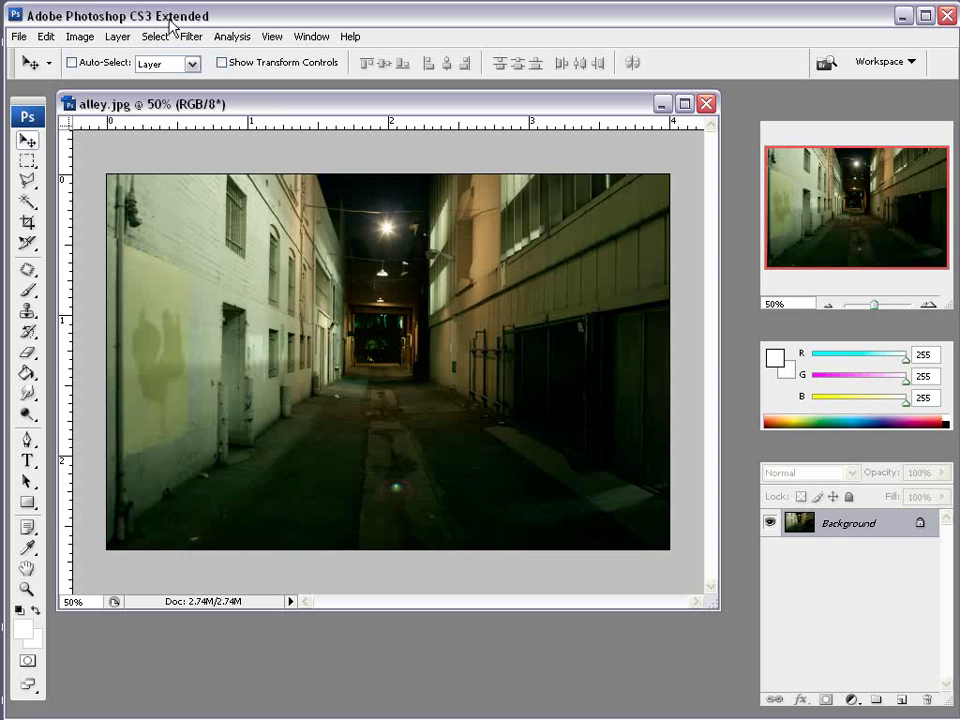
Nudge the alley.jpg image window slightly lower.
drag(251, 104, 251, 110)
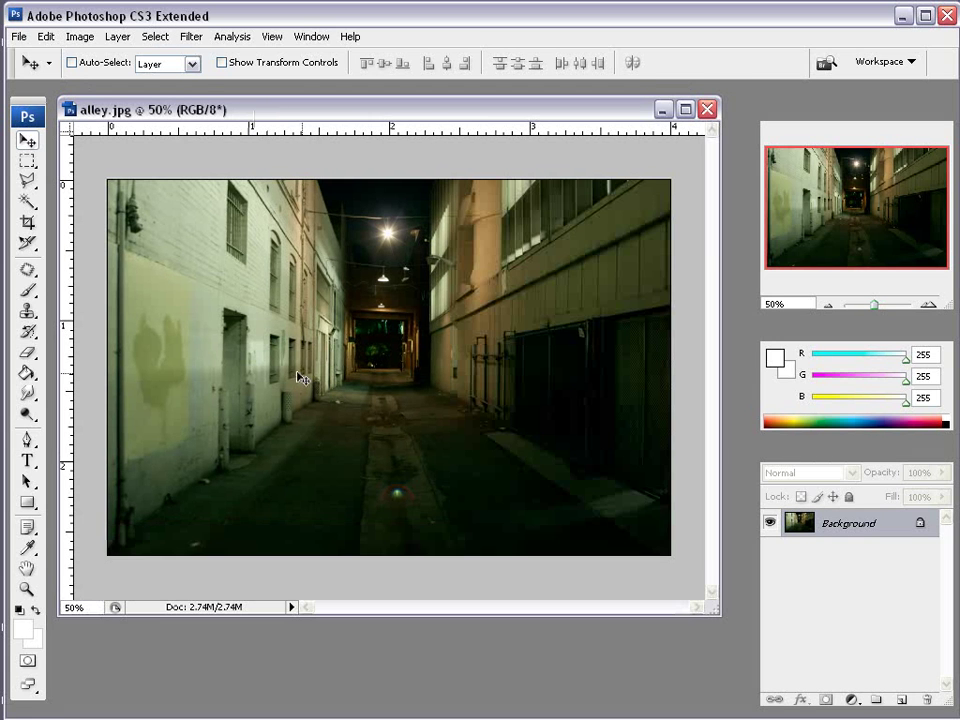
In Vanishing Point, draw a four-corner floor plane along the alley and stretch it below the image bottom.
click(191, 37)
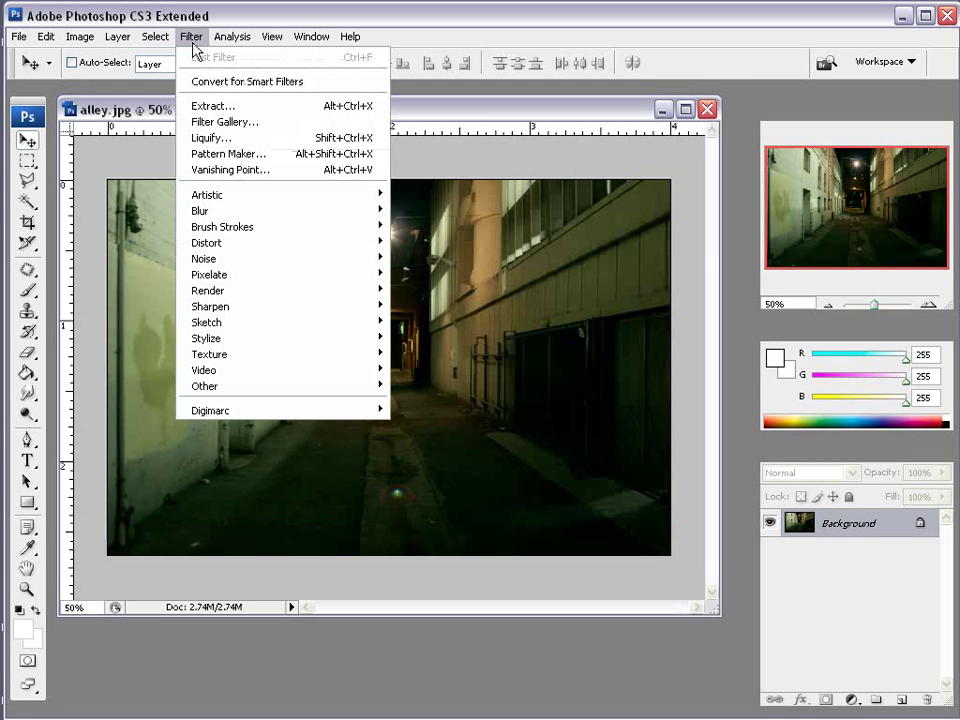
click(218, 172)
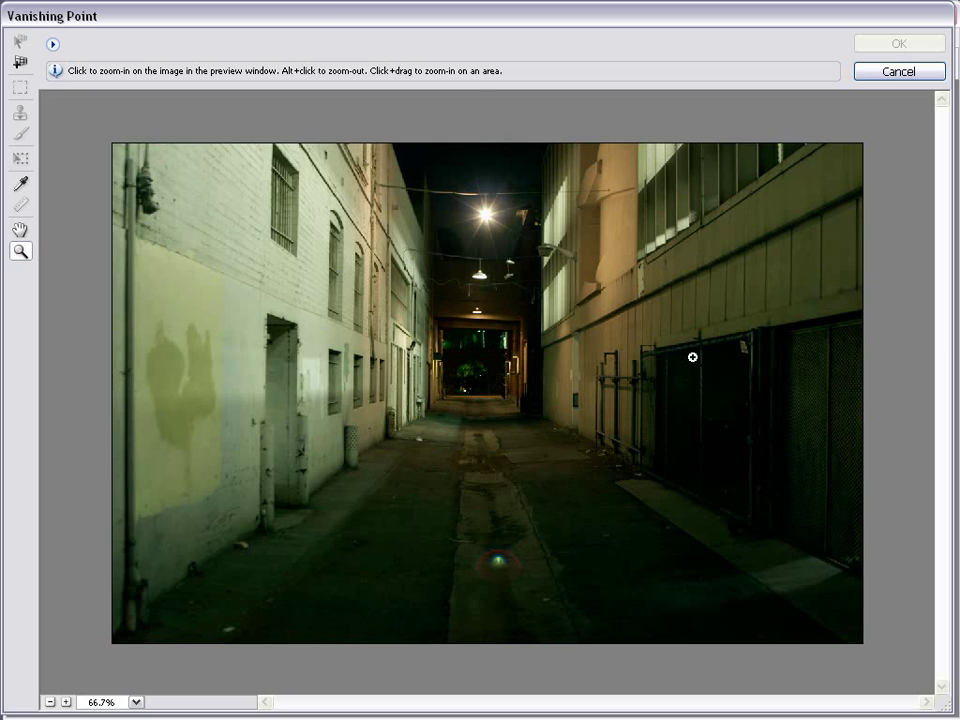
click(19, 62)
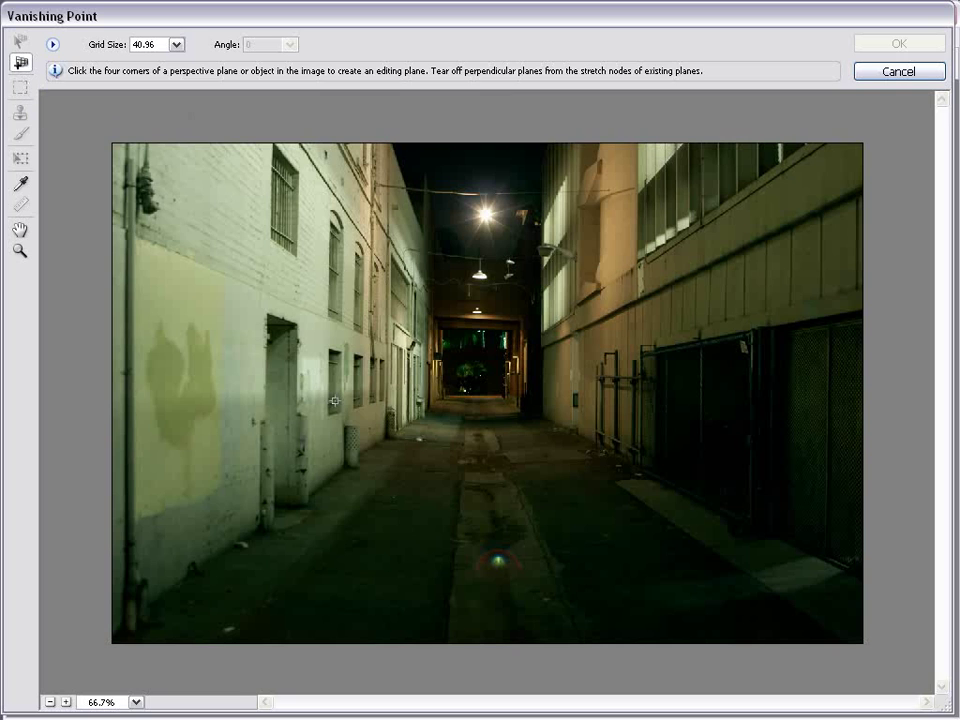
click(443, 395)
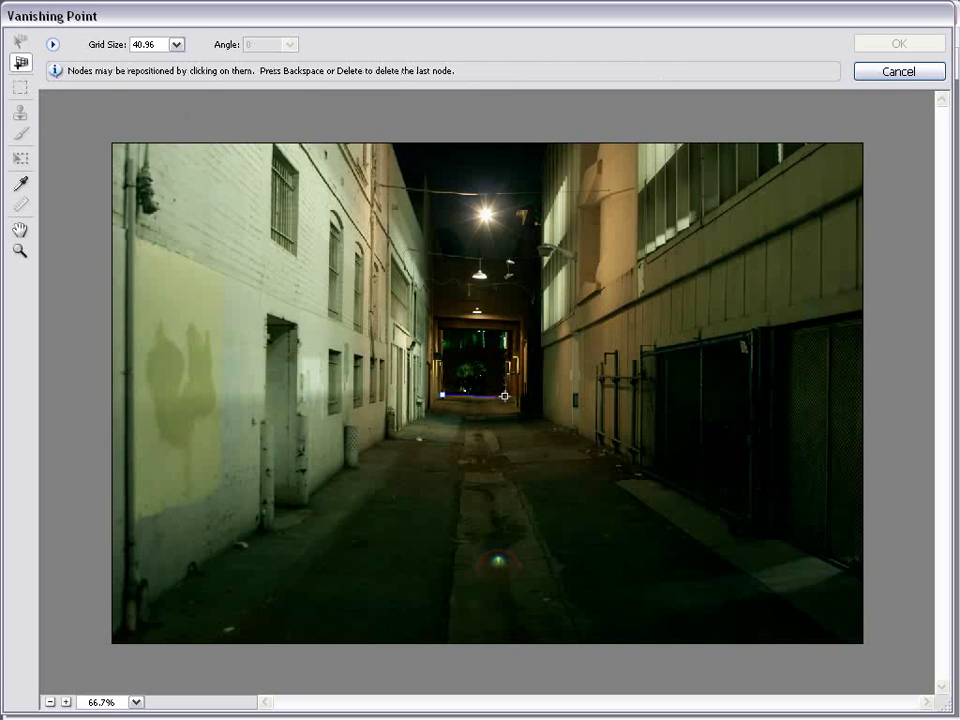
click(506, 396)
click(844, 567)
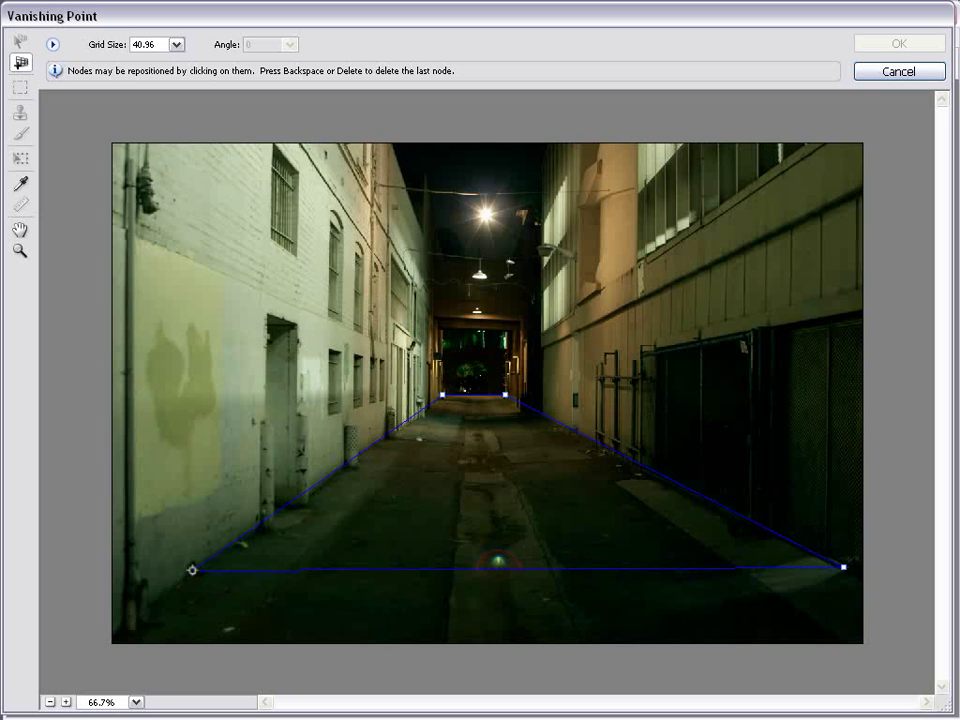
click(192, 570)
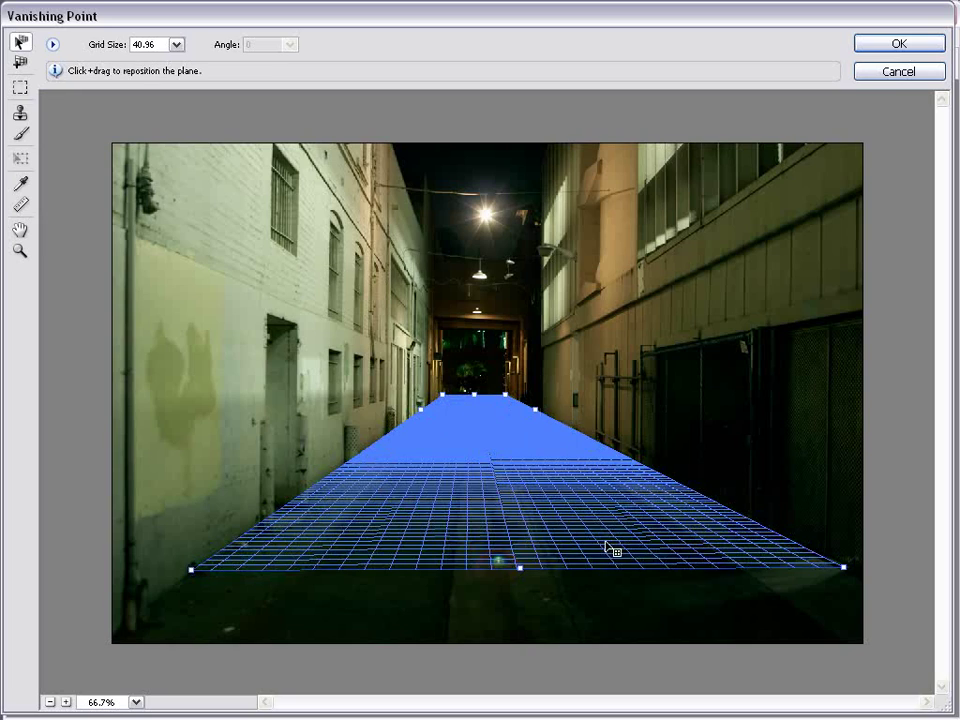
drag(520, 568, 519, 655)
Tear off right and left wall planes from the floor plane's edges.
click(21, 62)
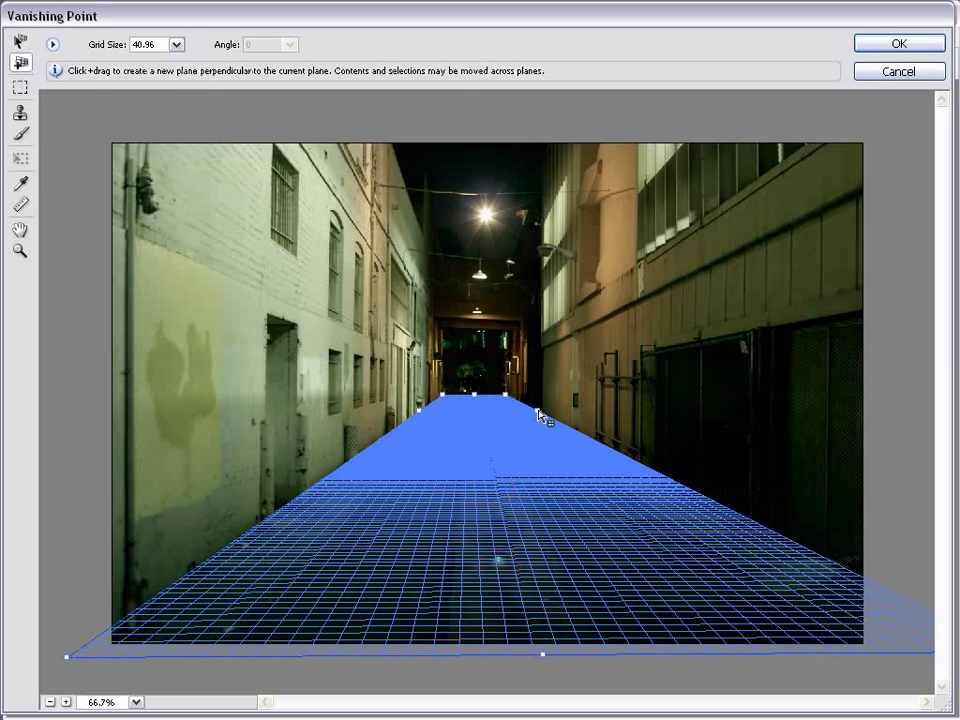
drag(537, 413, 541, 170)
click(21, 62)
click(419, 434)
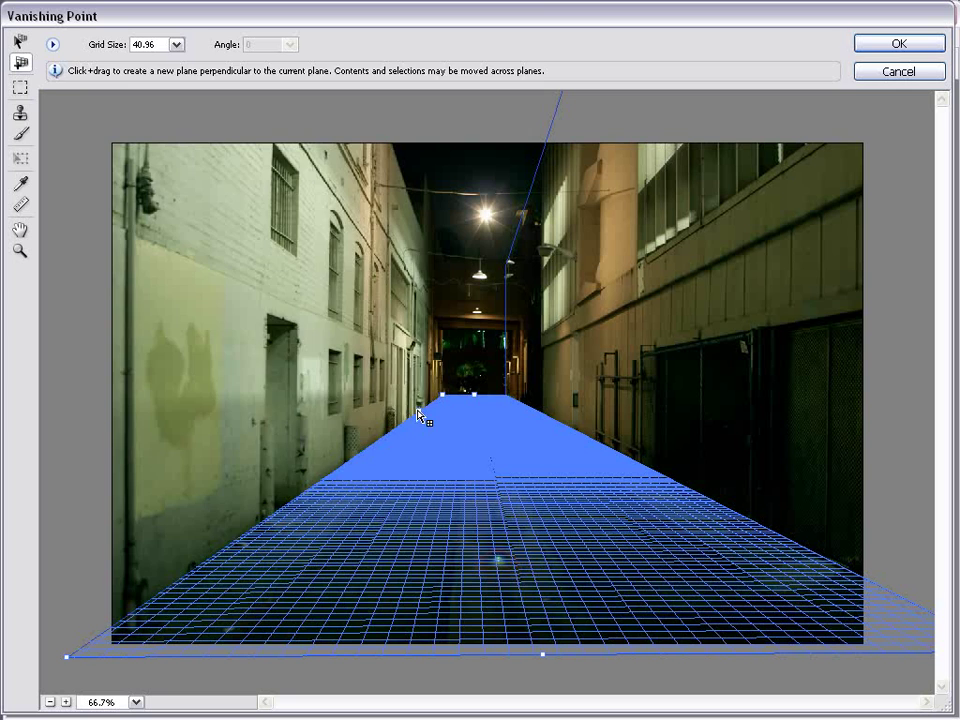
drag(421, 418, 364, 154)
Raise a far-end wall from the floor's back edge and extend a ceiling plane from its top.
click(20, 62)
click(475, 398)
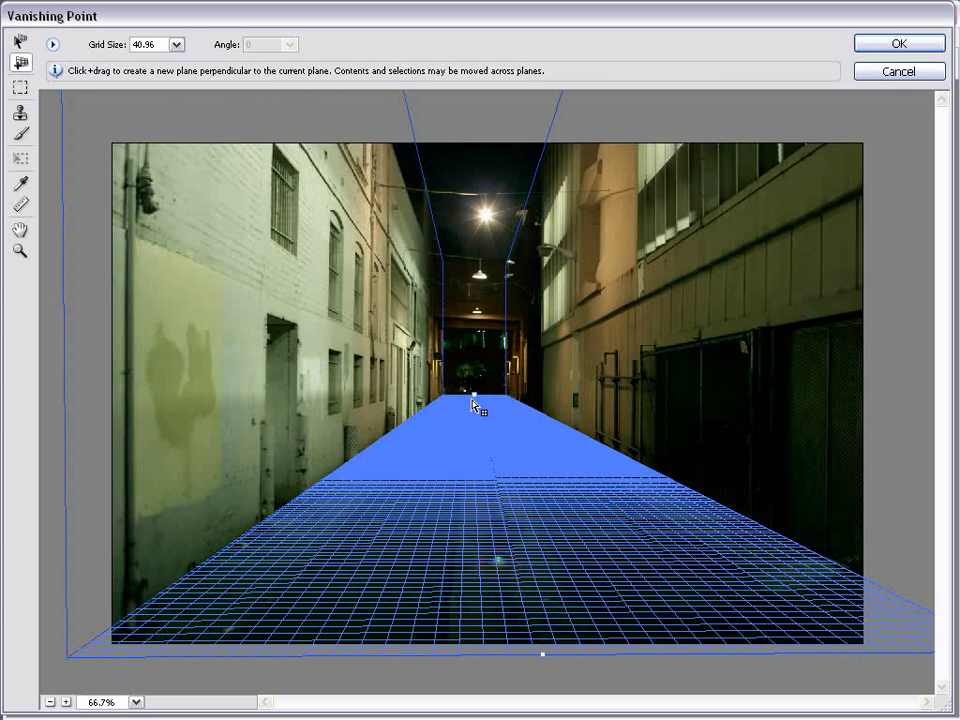
drag(475, 398, 468, 252)
click(20, 62)
drag(477, 251, 496, 80)
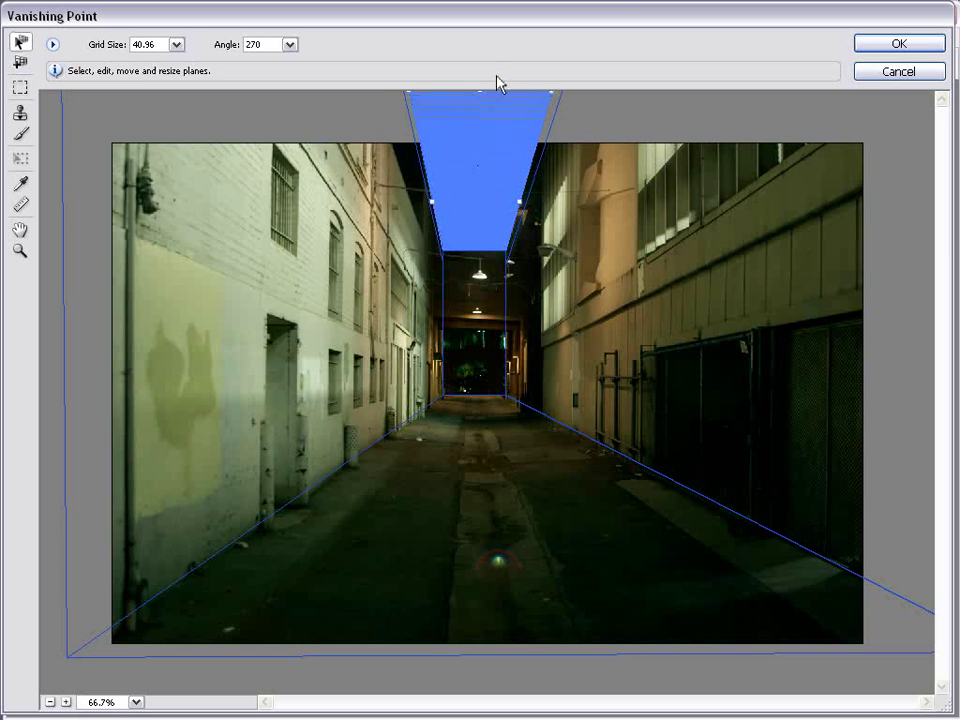
Widen the right and left wall planes slightly upward, then deselect.
click(692, 219)
drag(537, 155, 536, 135)
click(418, 150)
mouse_move(418, 155)
mouse_down()
mouse_move(420, 124)
mouse_move(419, 134)
mouse_up()
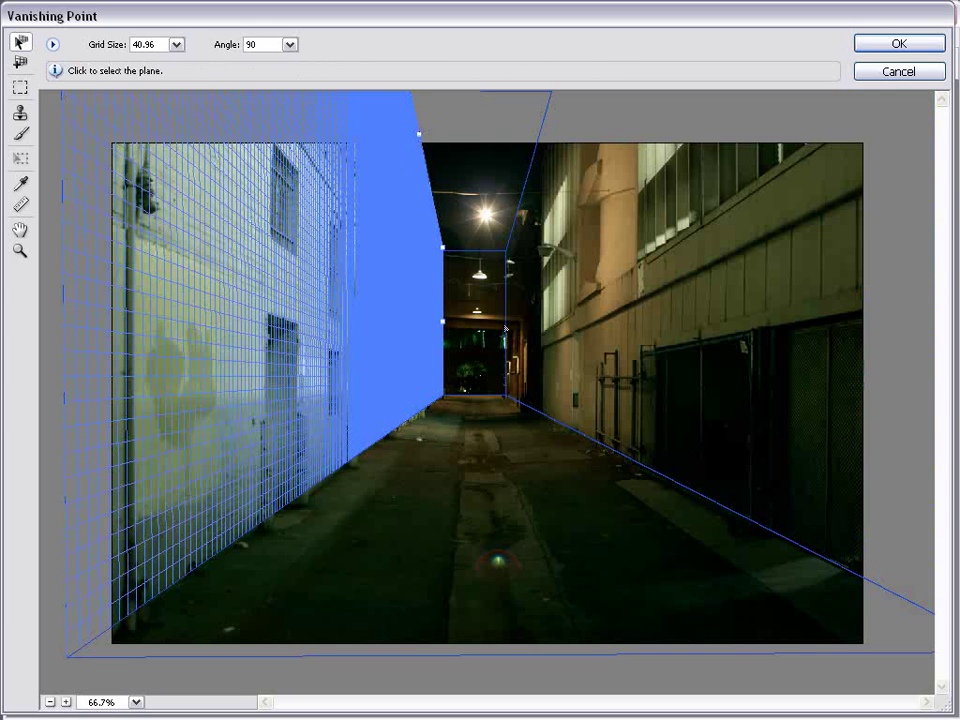
click(377, 686)
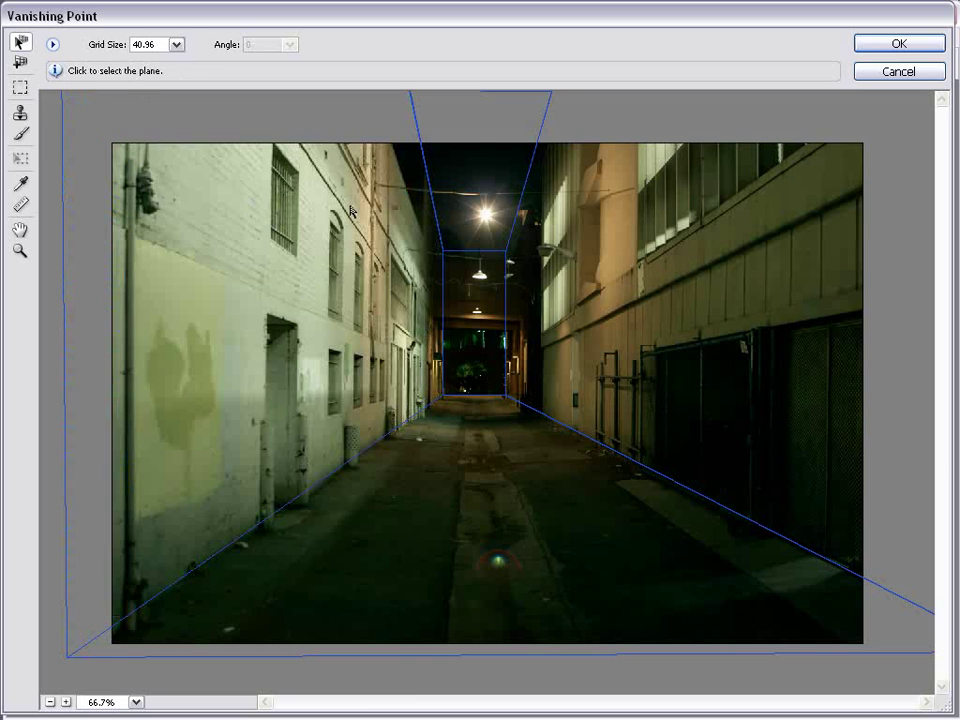
Export the planes via Export for After Effects CS3 (.vpe), saving as alley.vpe.
click(53, 45)
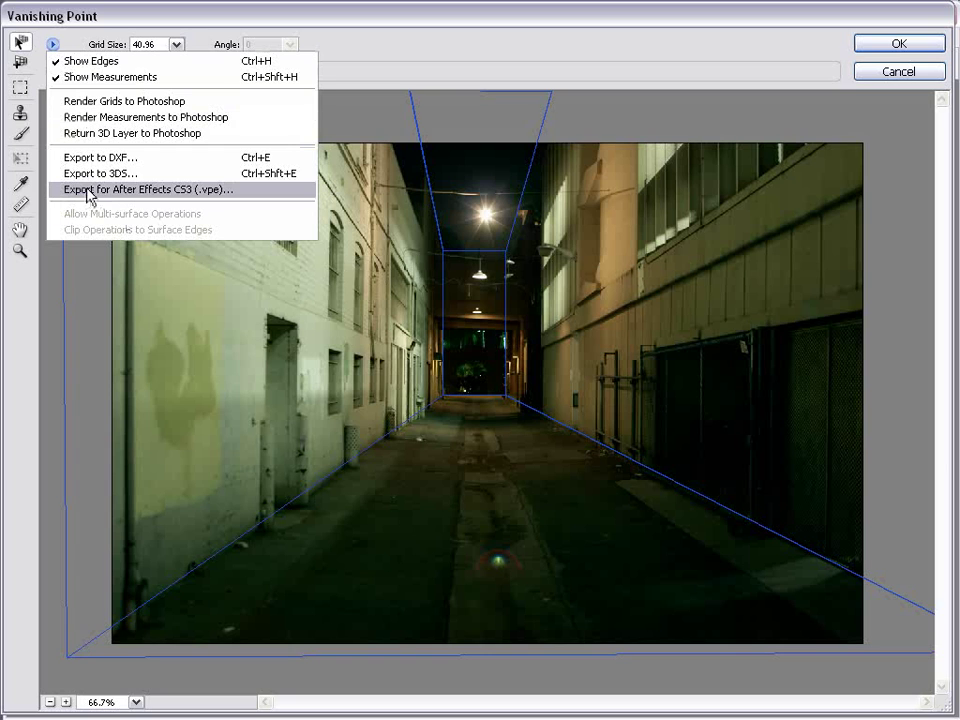
click(165, 198)
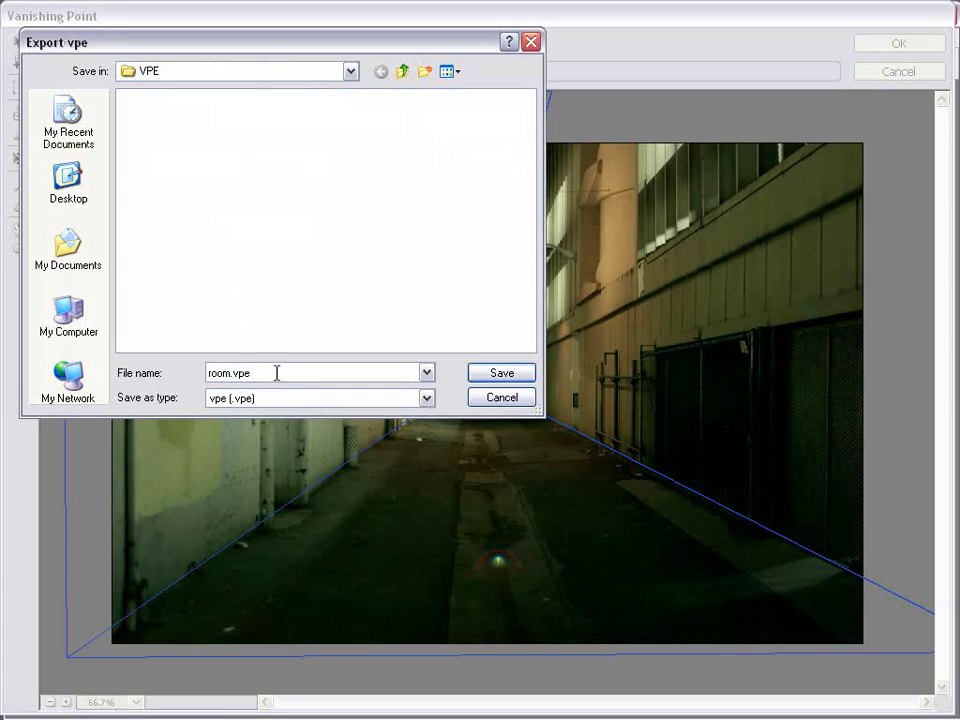
text(alley)
drag(280, 45, 393, 72)
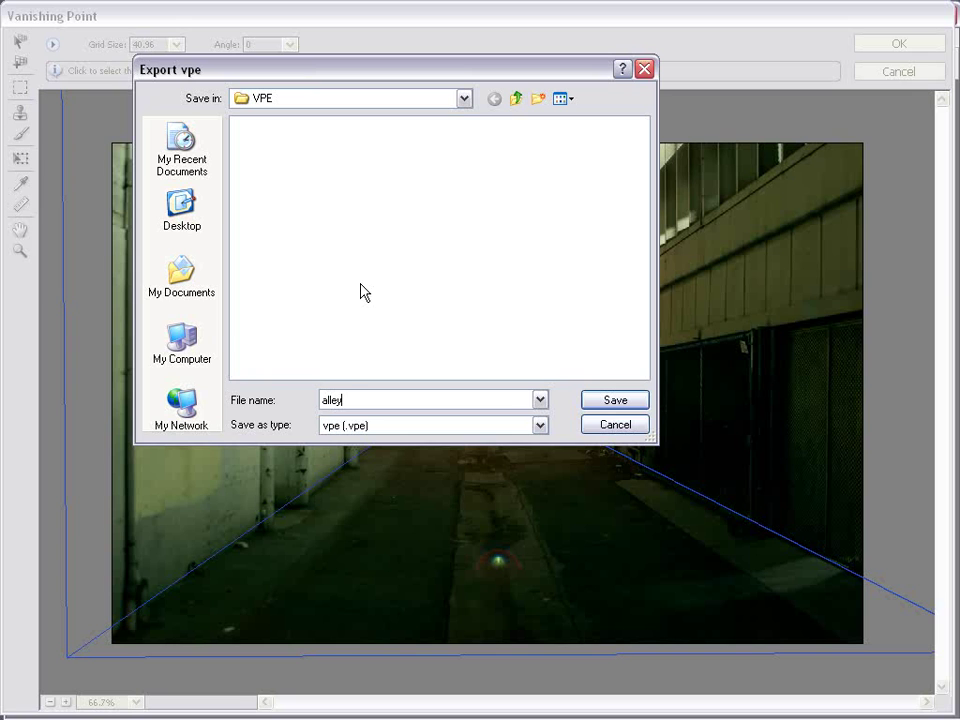
click(606, 402)
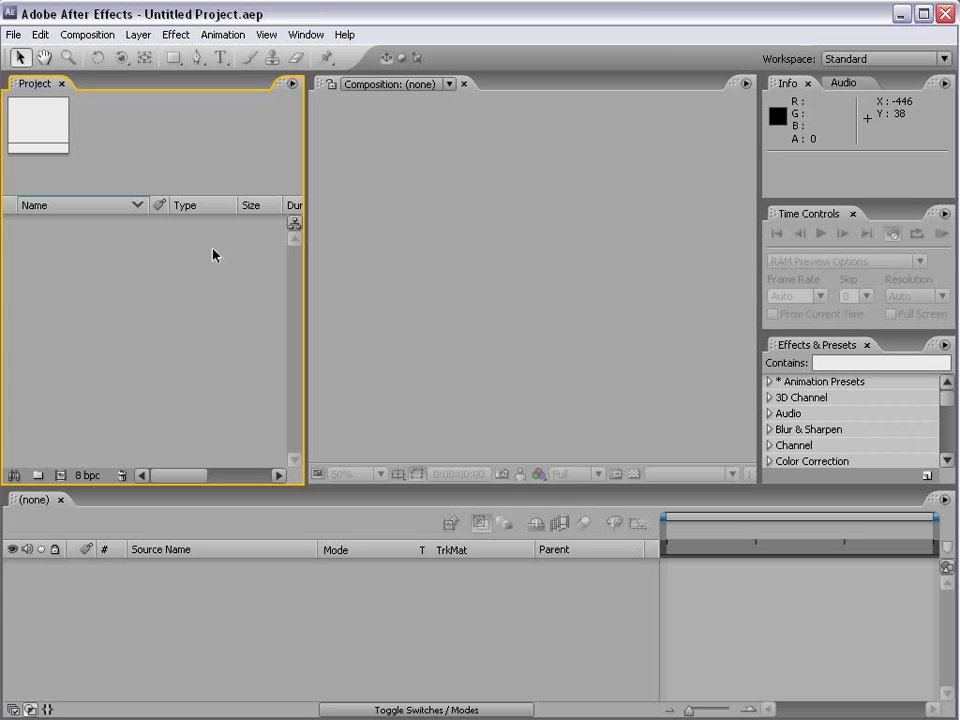
Import alley.vpe using File > Import > Vanishing Point (.vpe).
click(12, 36)
mouse_move(47, 264)
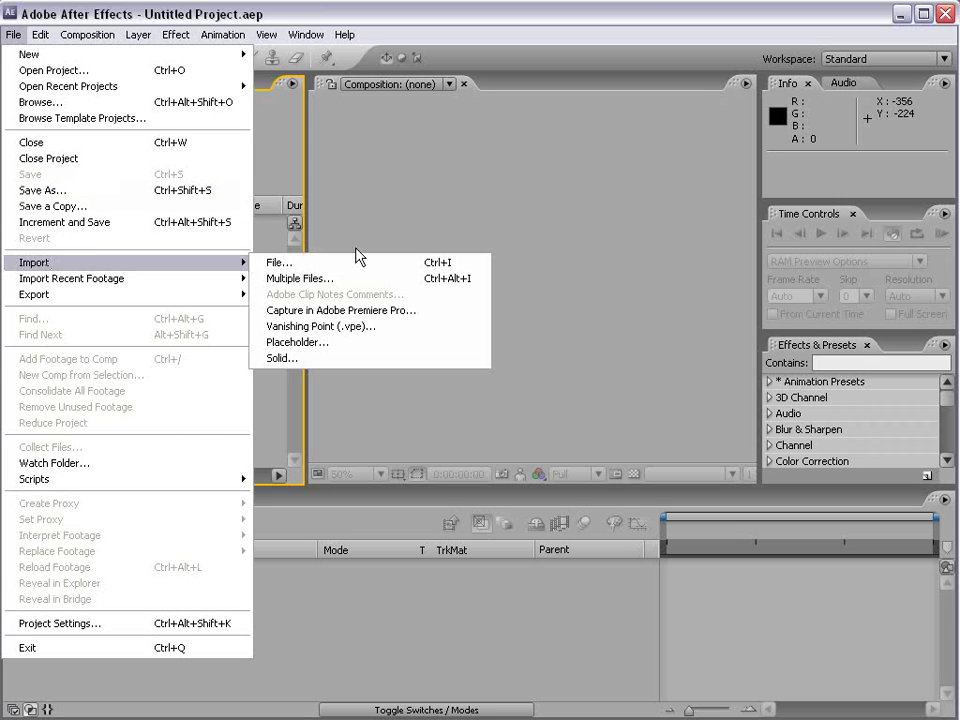
click(360, 336)
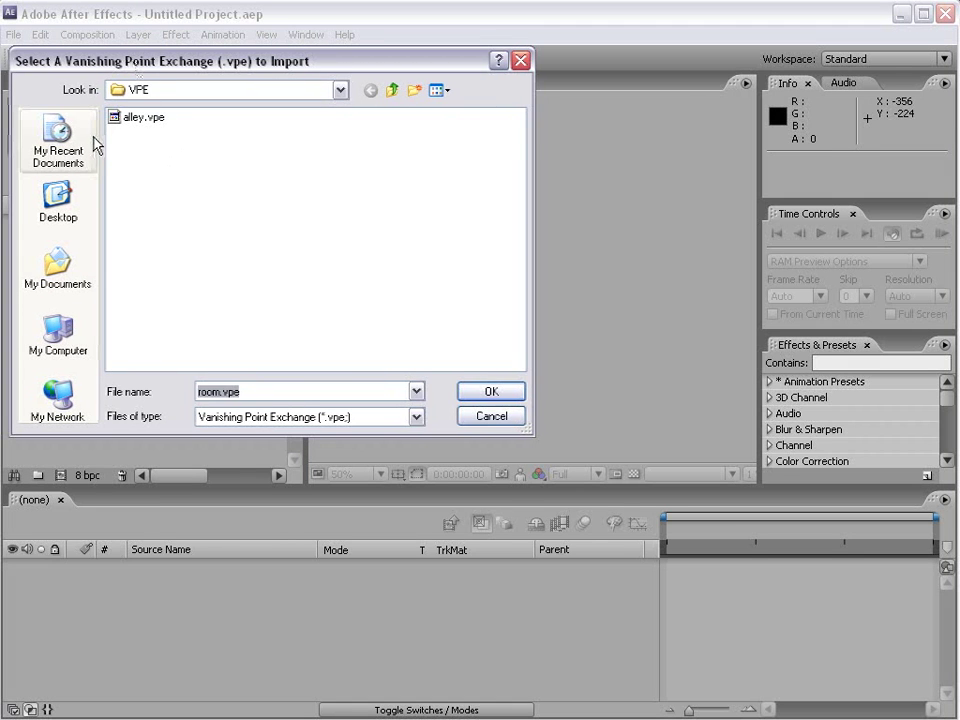
click(141, 121)
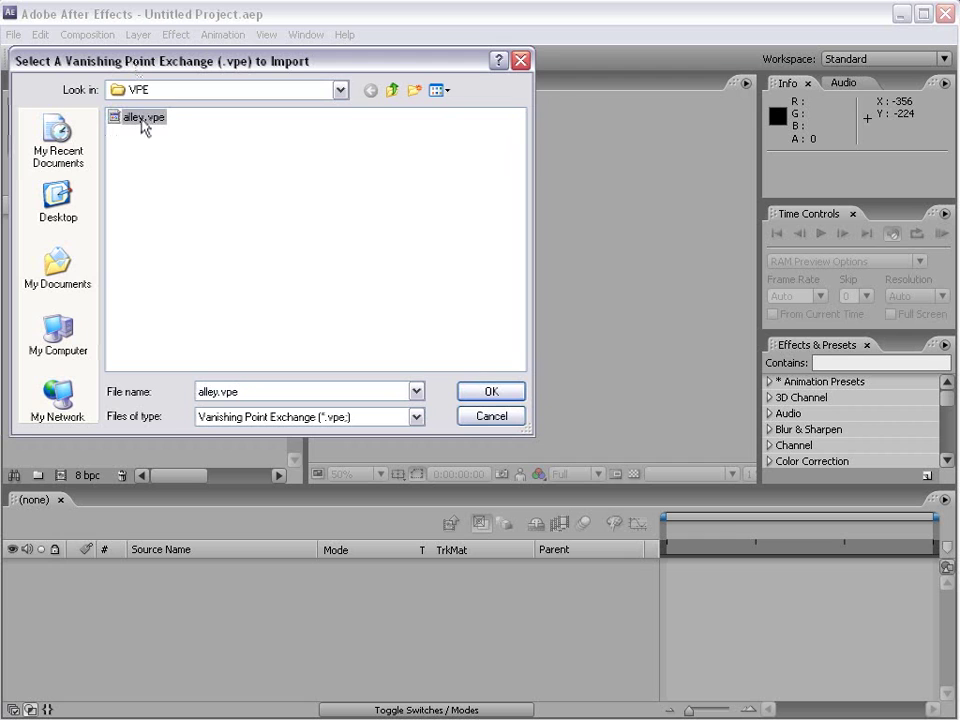
click(490, 396)
click(103, 396)
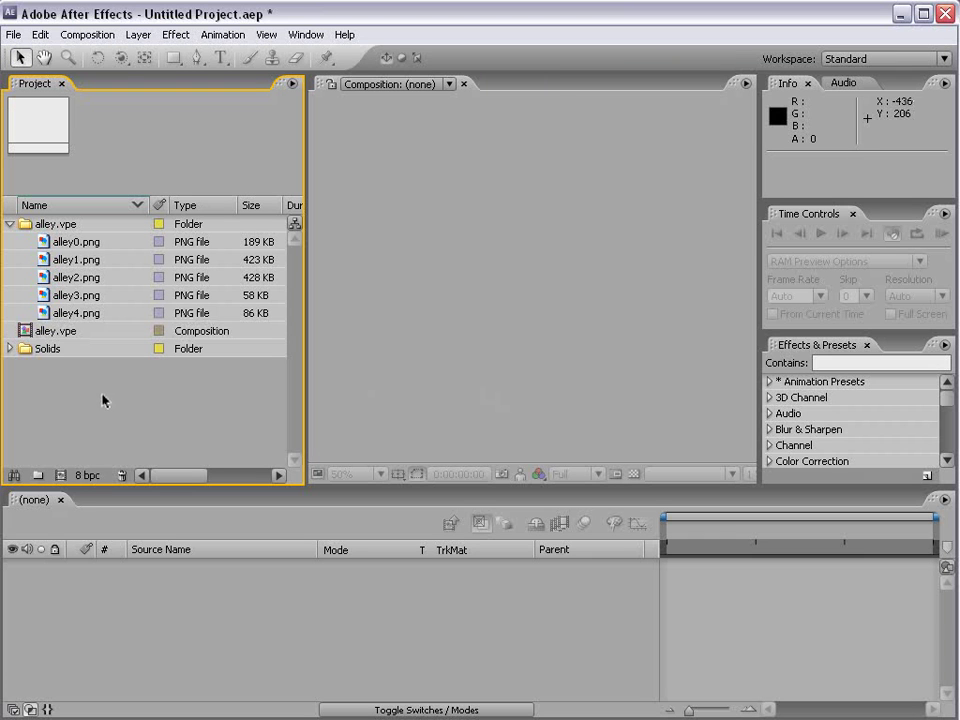
click(40, 230)
click(62, 245)
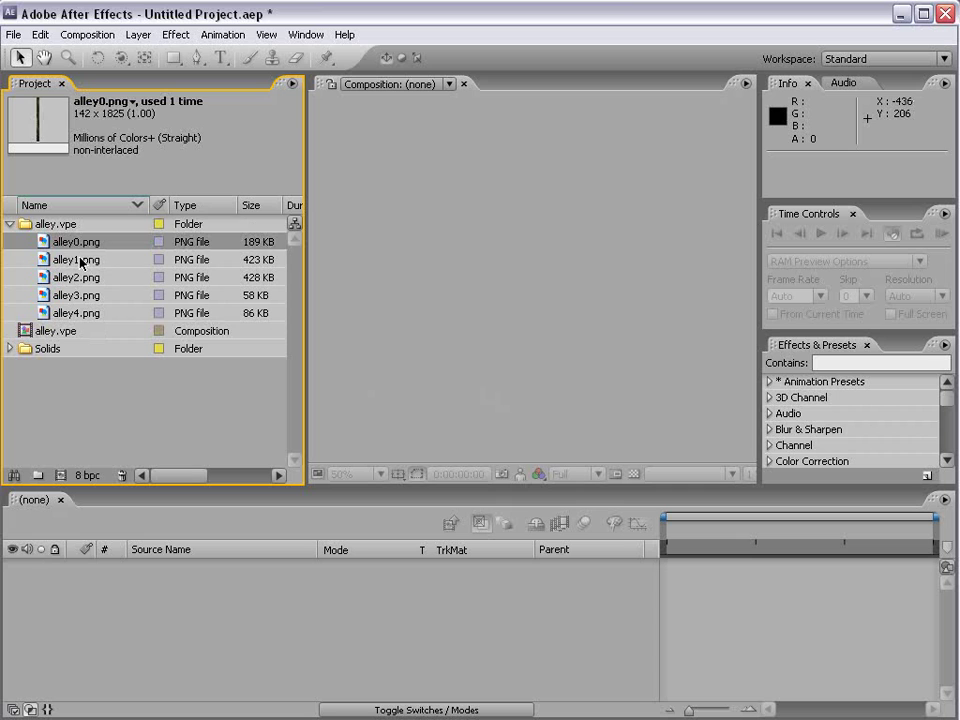
click(76, 261)
double_click(76, 261)
scroll(465, 360, down, 1)
double_click(79, 277)
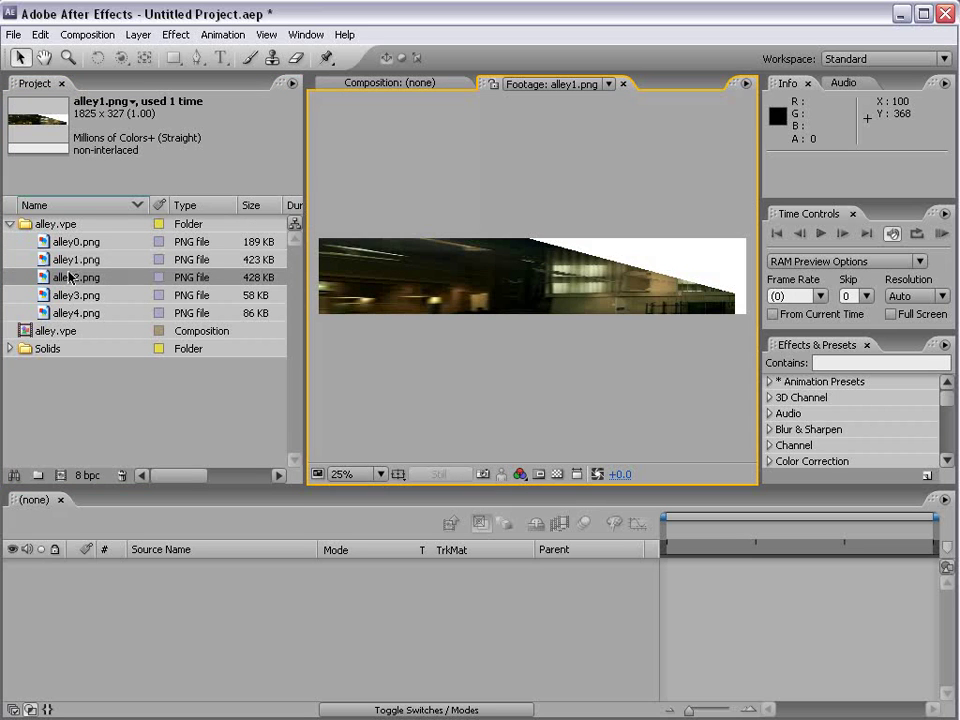
double_click(75, 295)
double_click(71, 313)
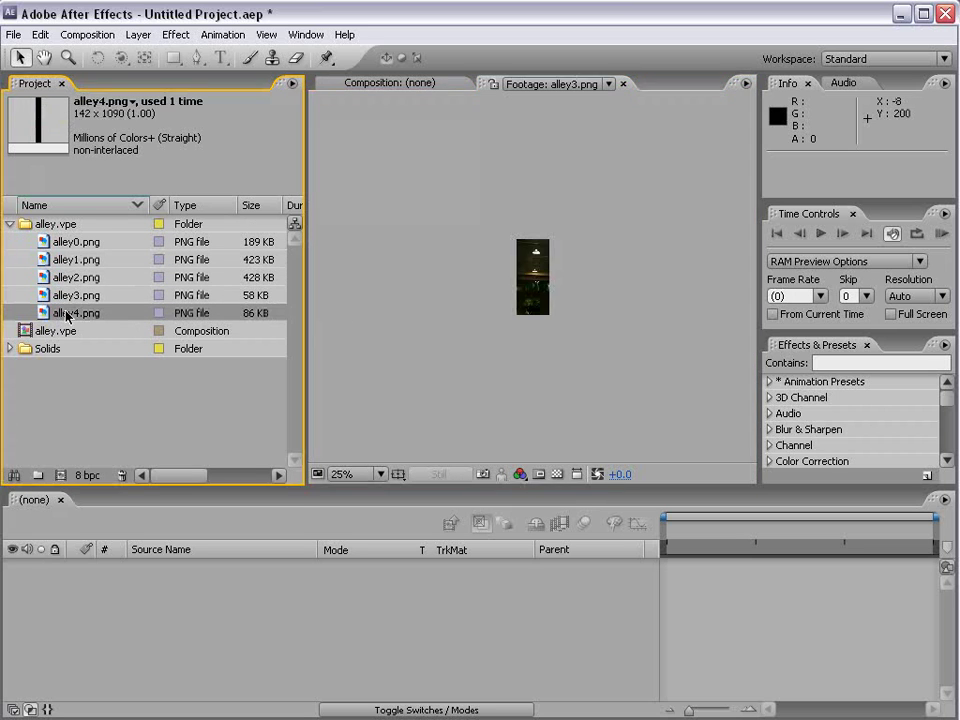
scroll(509, 290, up, 2)
scroll(509, 290, down, 1)
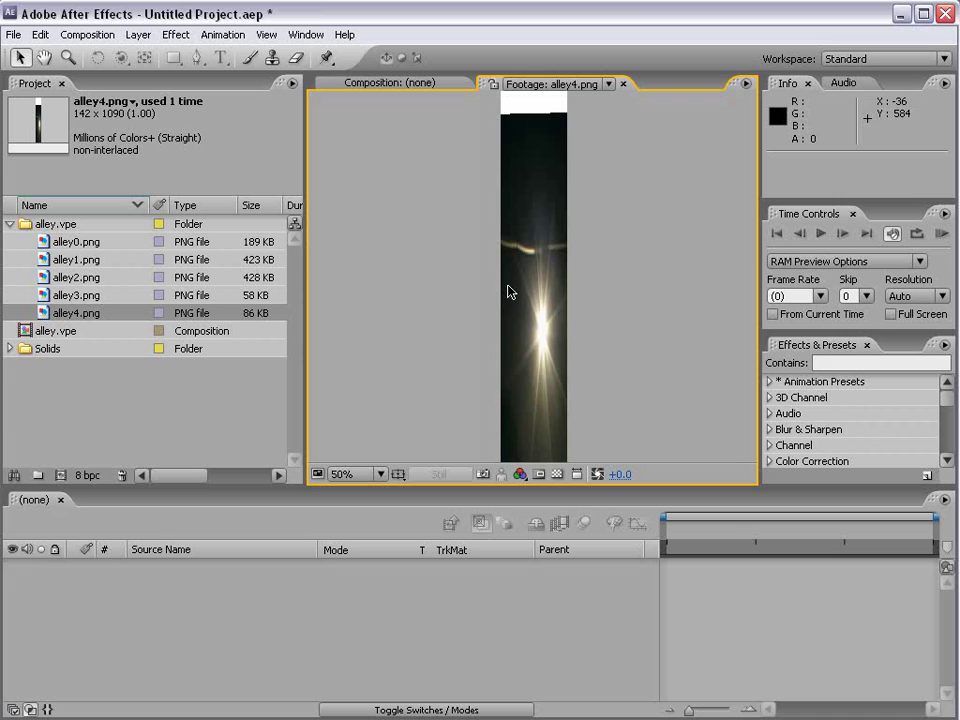
scroll(512, 280, up, 1)
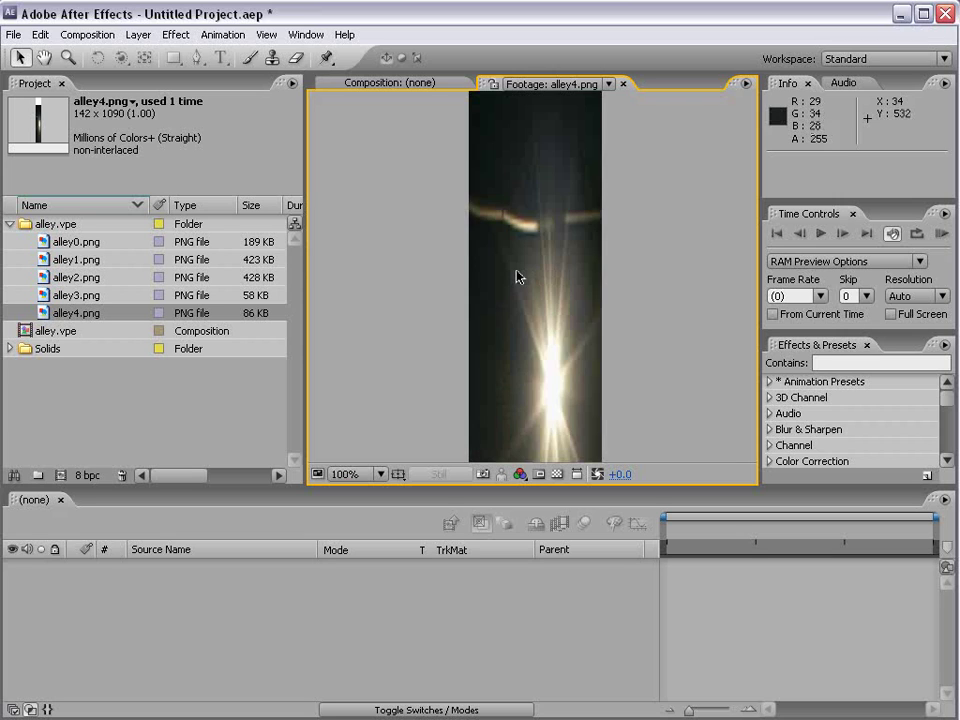
scroll(516, 274, down, 1)
key(h)
drag(530, 334, 526, 314)
key(v)
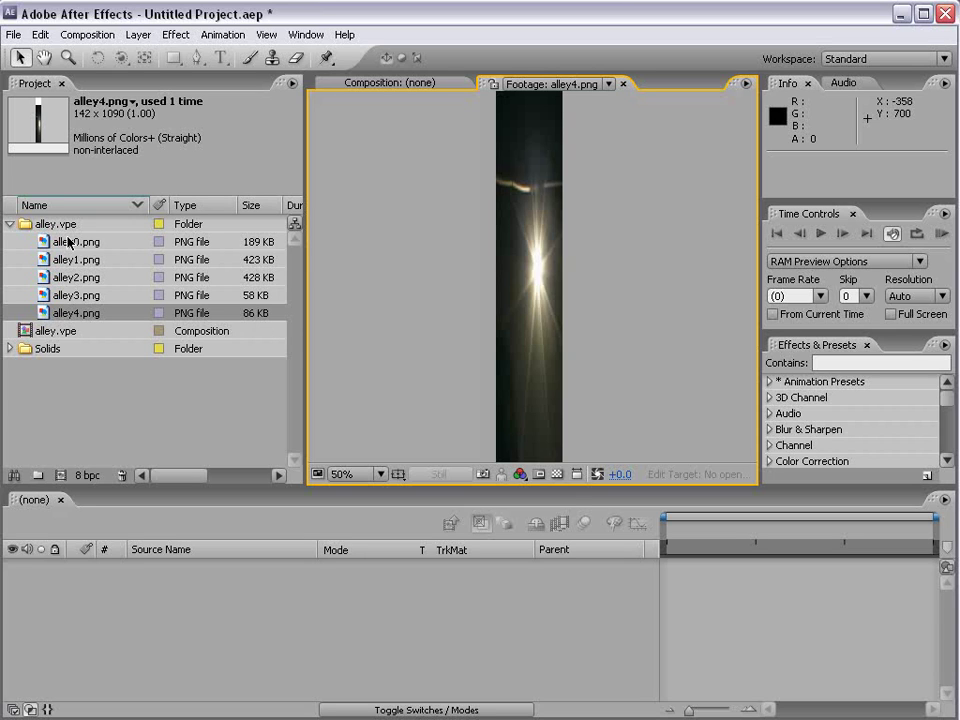
click(10, 224)
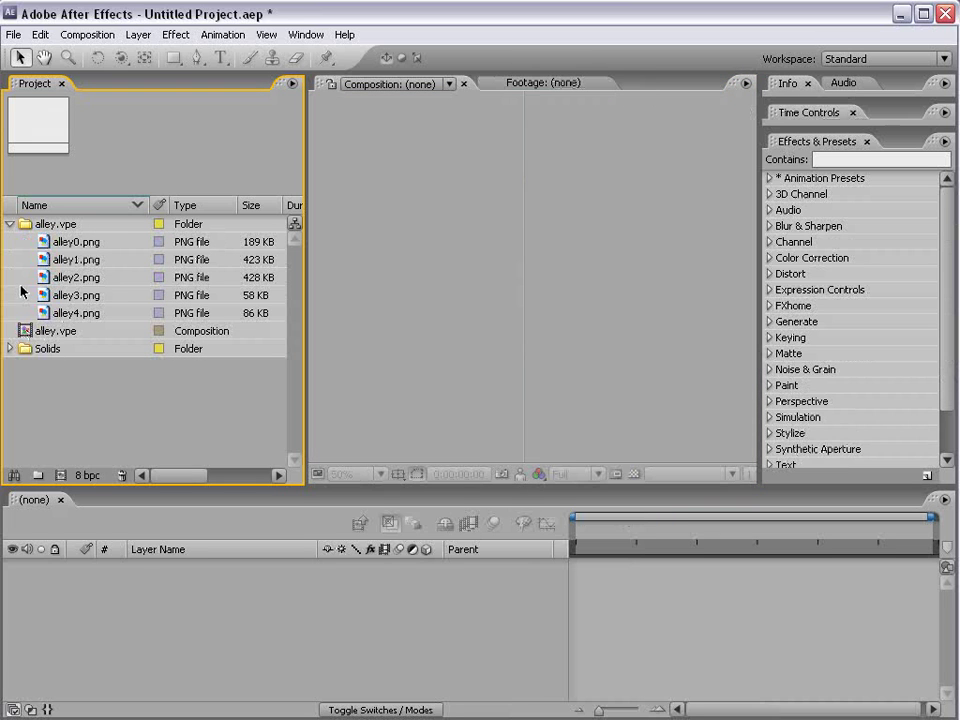
Open the alley.vpe composition, collapse its folder, and focus the layer list.
click(25, 332)
double_click(25, 332)
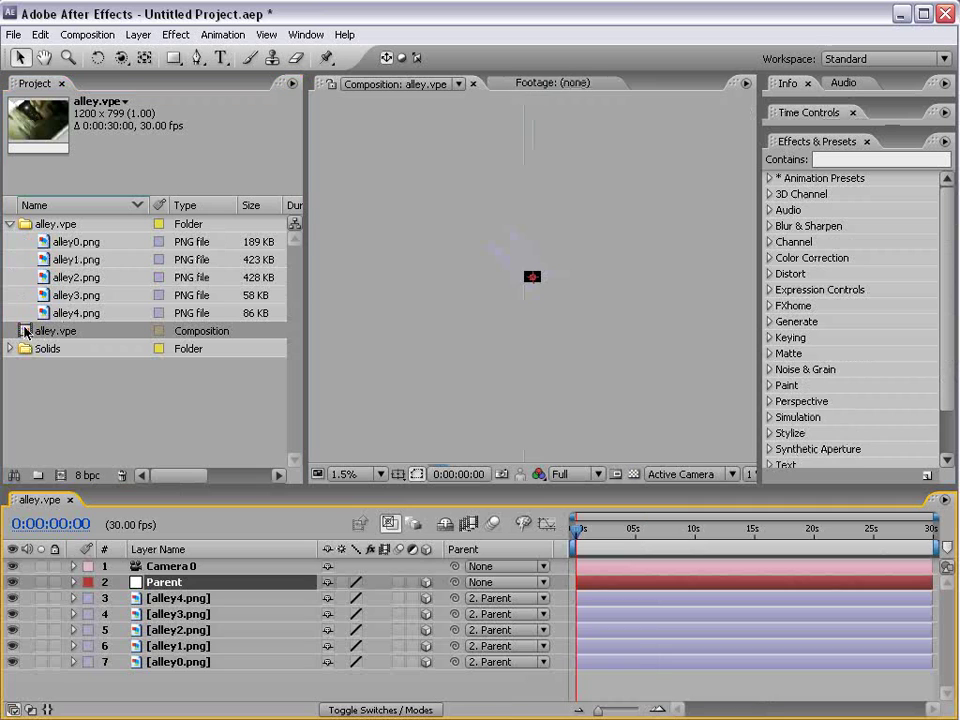
click(8, 225)
scroll(437, 326, up, 5)
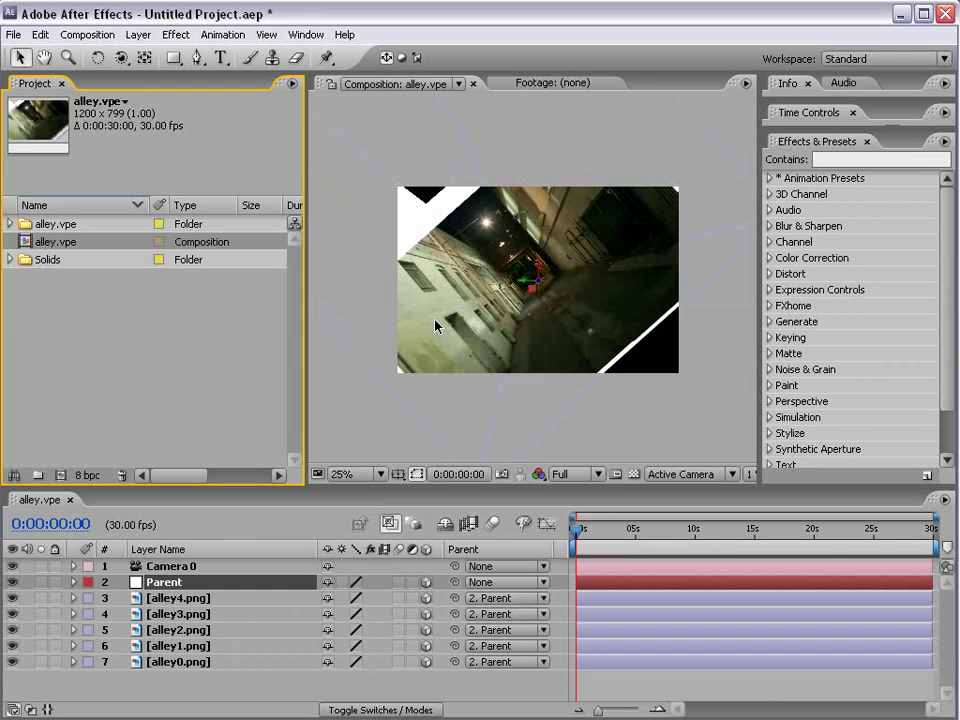
scroll(490, 350, down, 2)
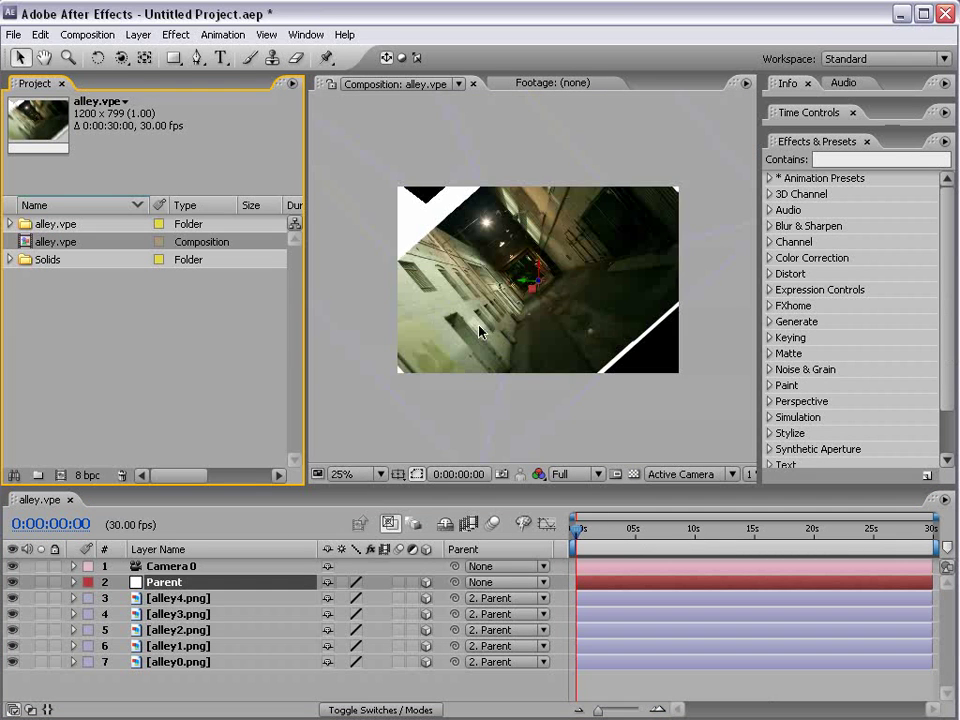
click(184, 575)
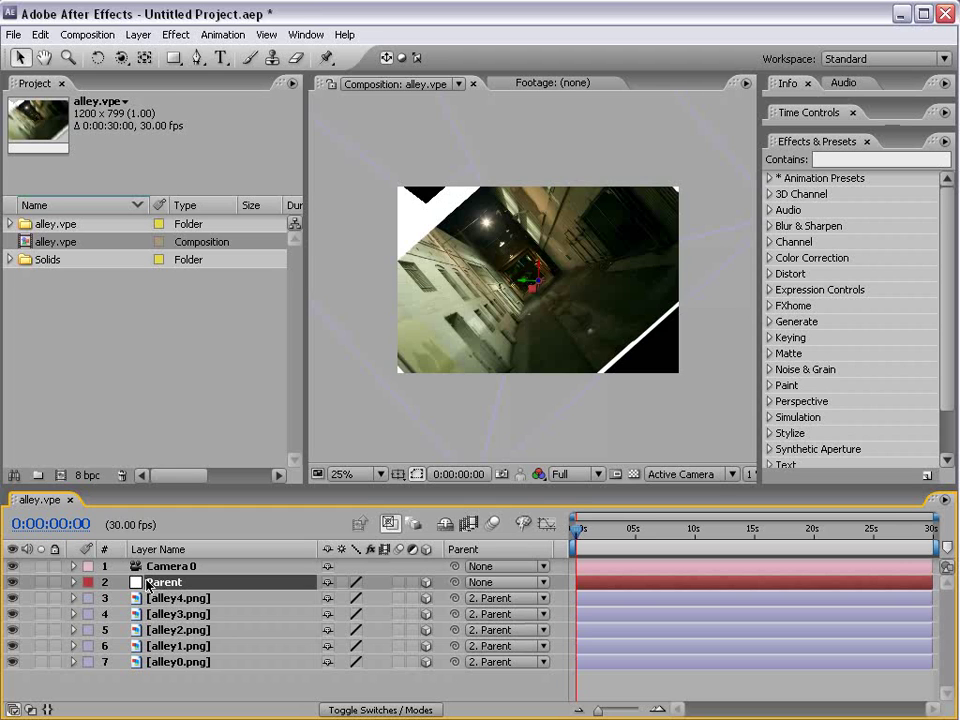
scroll(533, 338, up, 1)
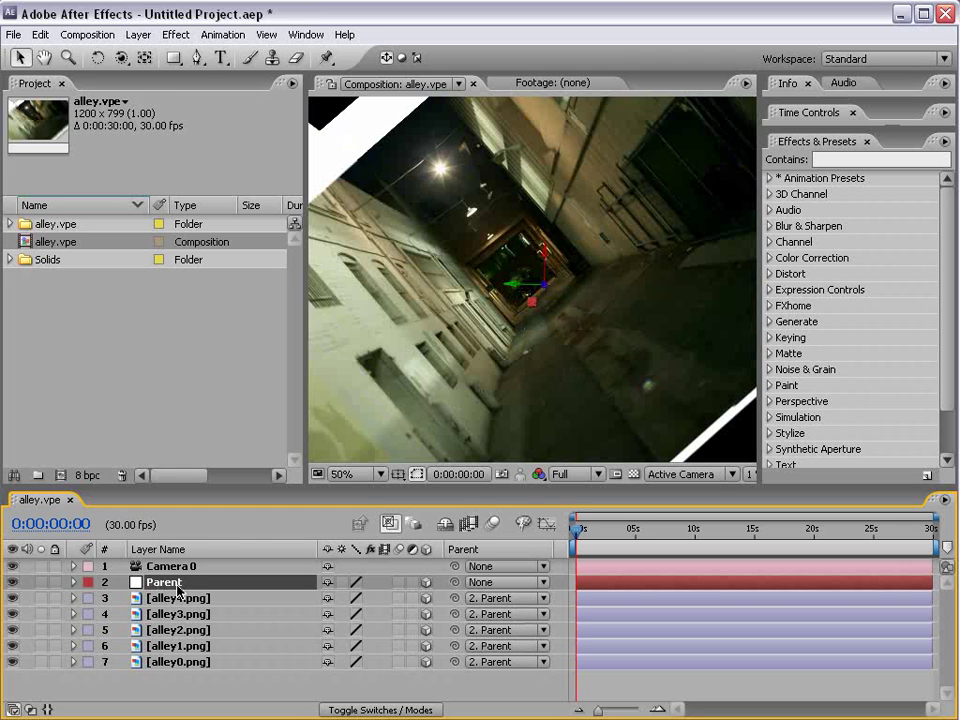
Rotate the Parent layer's orientation to level the tilted alley, viewing at 25%.
key(w)
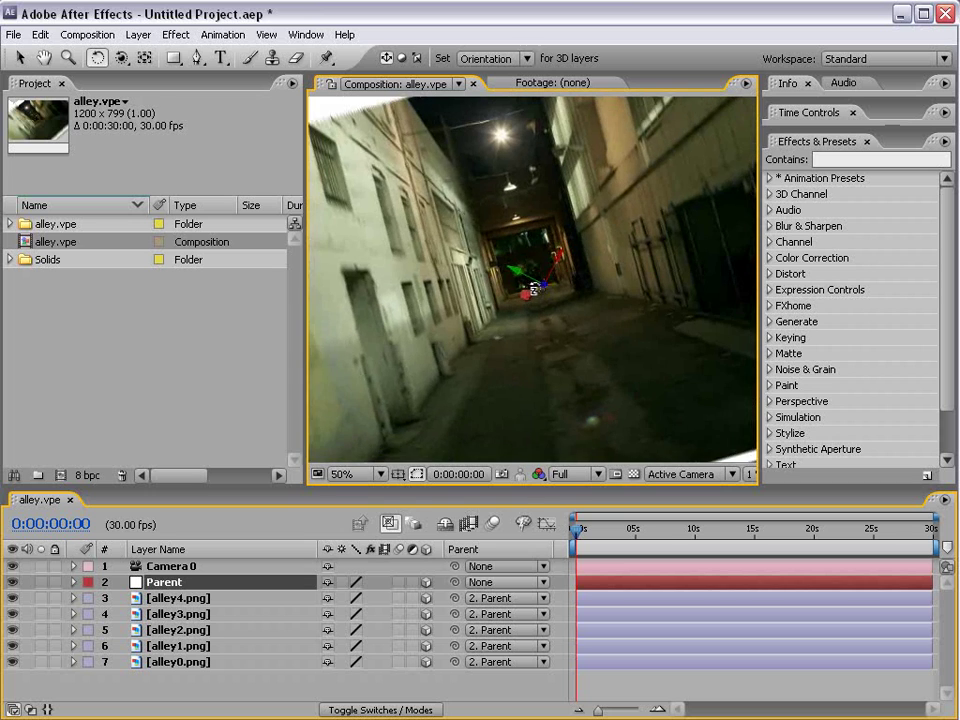
mouse_move(534, 289)
mouse_down()
mouse_move(523, 279)
mouse_move(526, 288)
mouse_up()
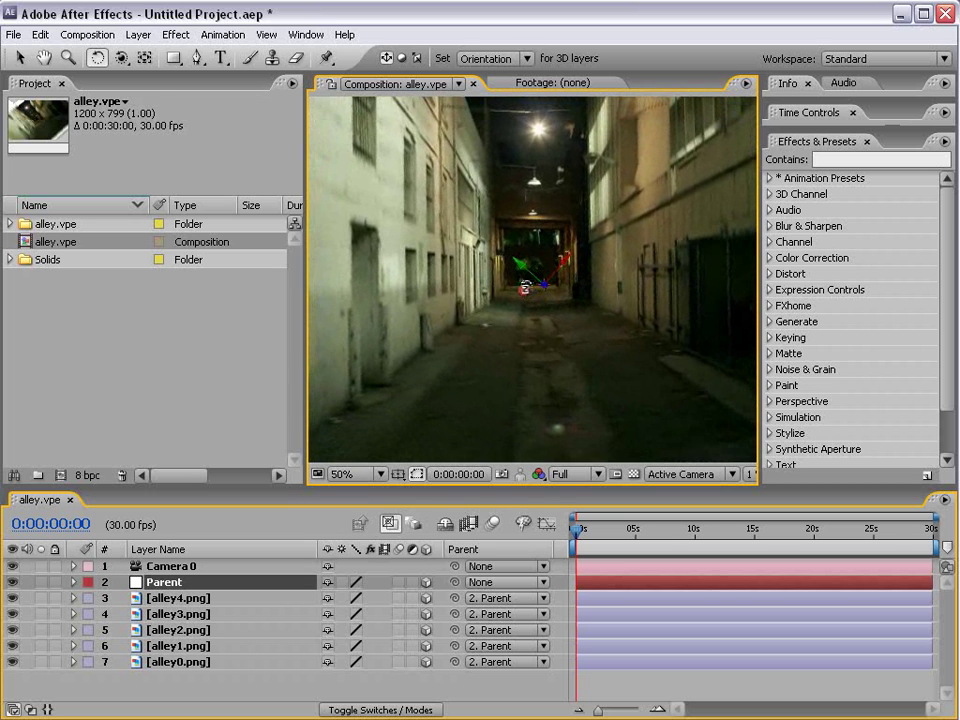
key(comma)
key(v)
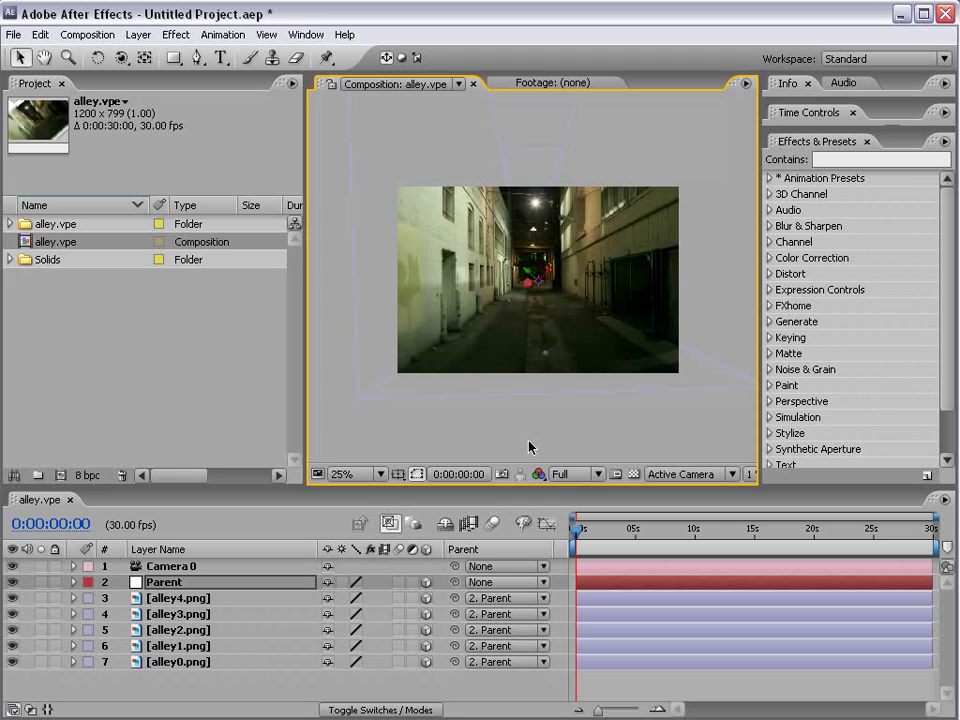
Enlarge the timeline and reveal Camera 0's Position (600.0, 399.5, -22959.8).
drag(233, 477, 233, 437)
click(175, 525)
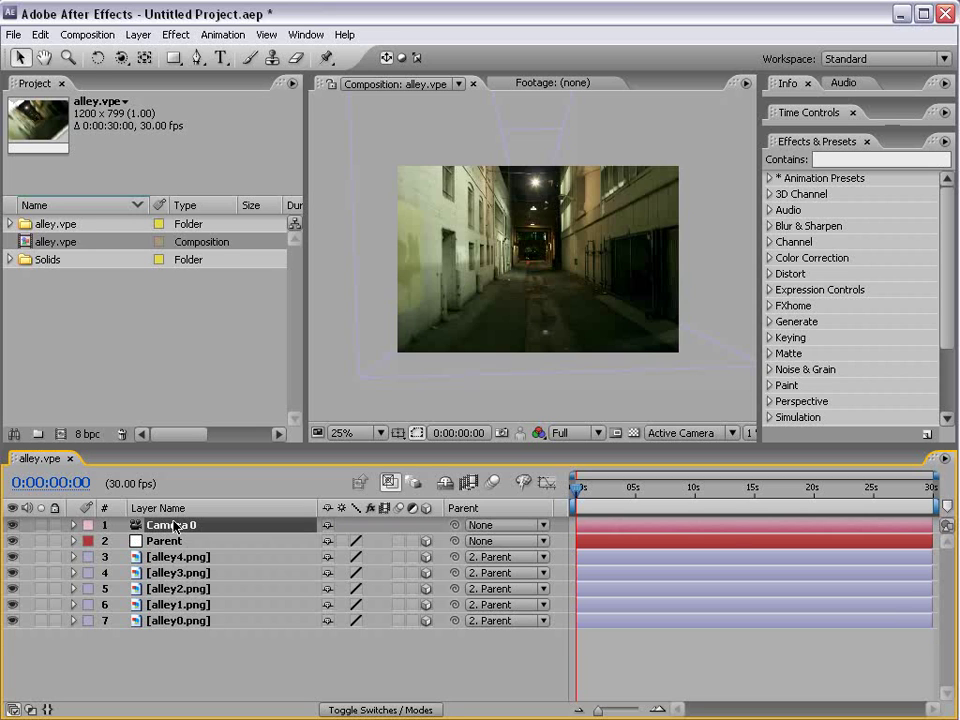
key(p)
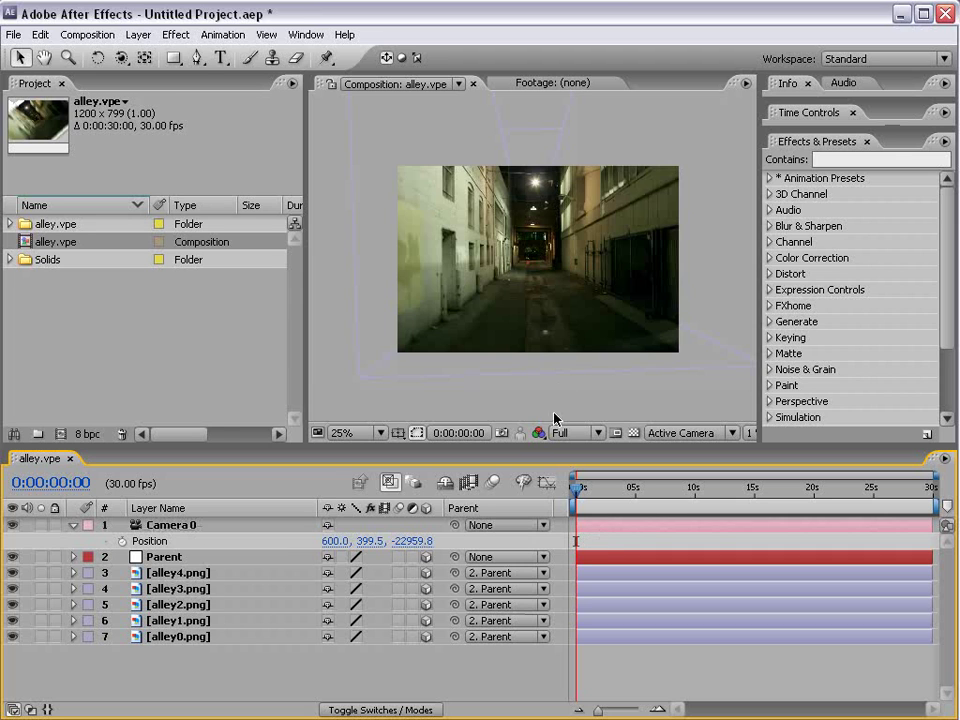
key(c)
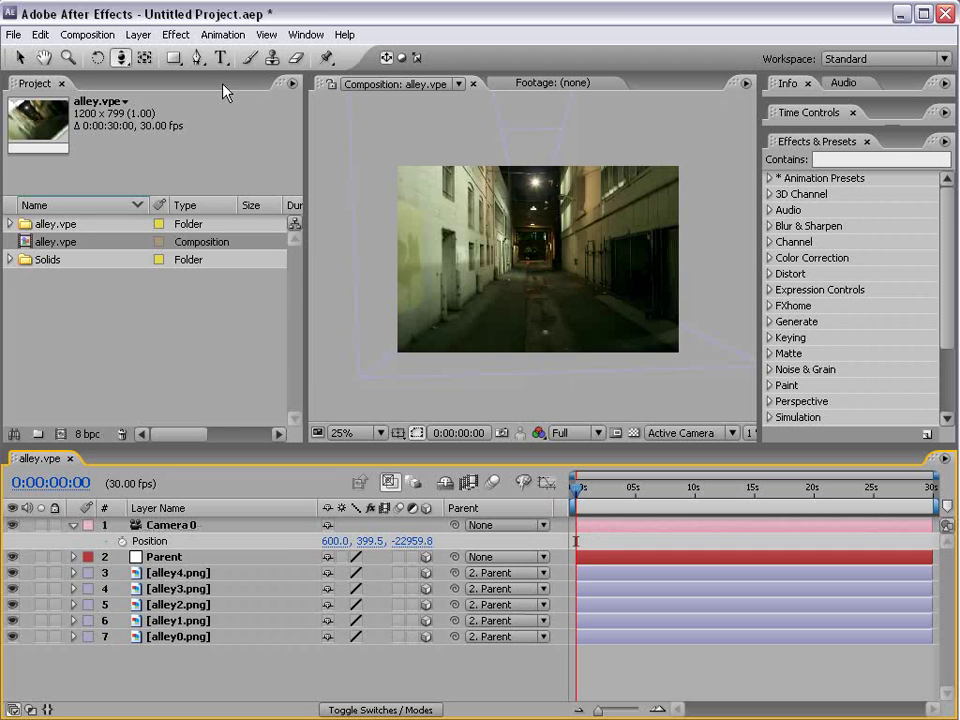
Add a test Gray Solid 1, toggle it to 3D, then delete it.
click(138, 34)
mouse_move(252, 52)
click(414, 70)
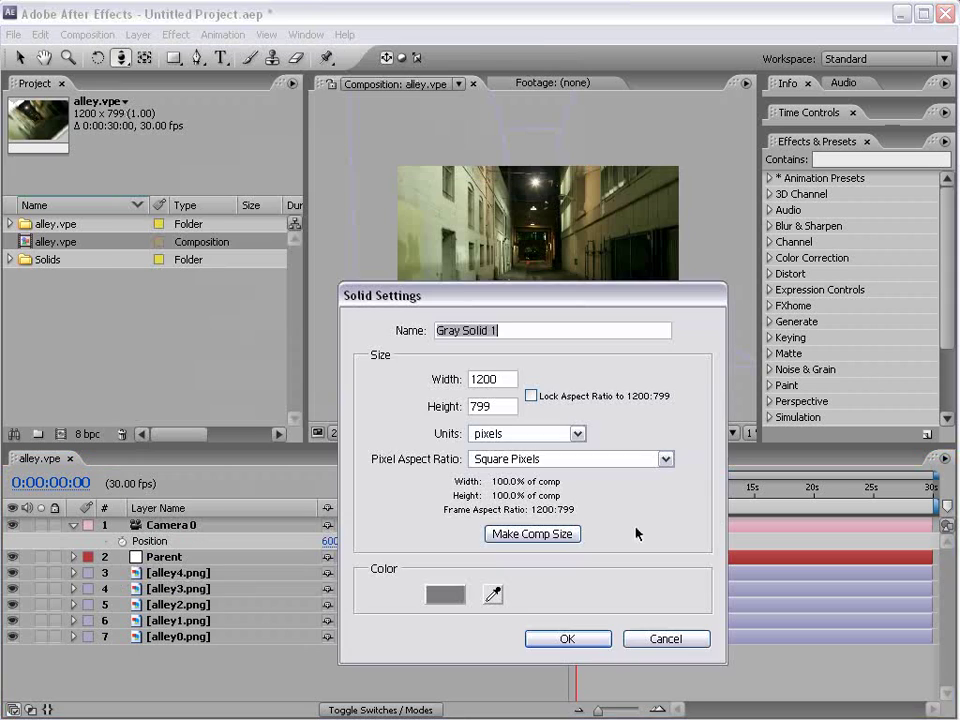
click(562, 638)
click(426, 525)
click(426, 525)
click(426, 525)
scroll(526, 308, up, 4)
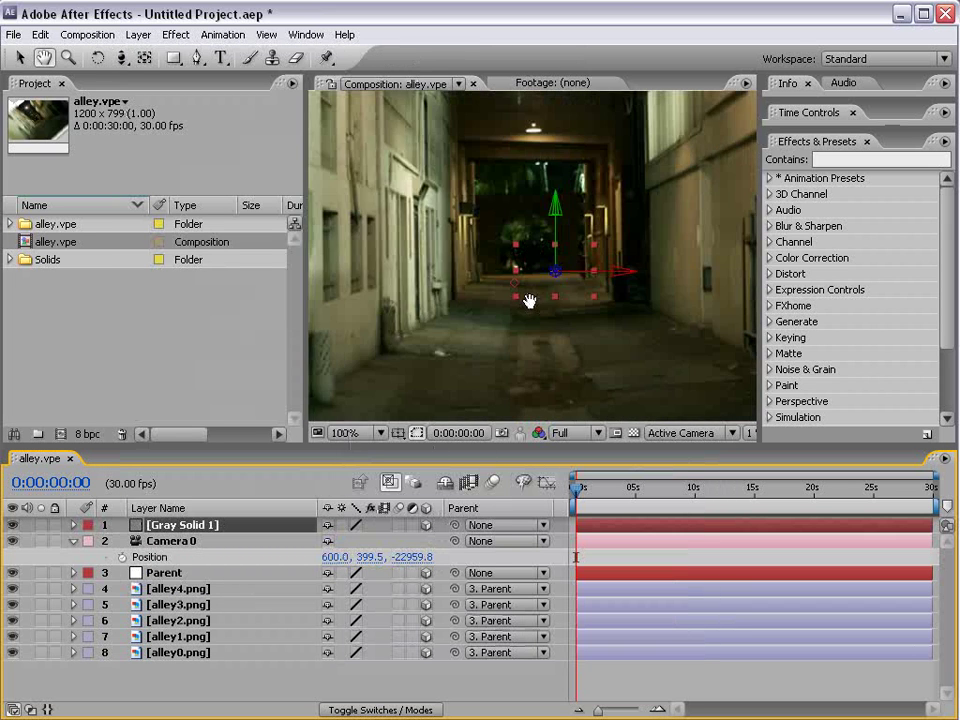
key(Delete)
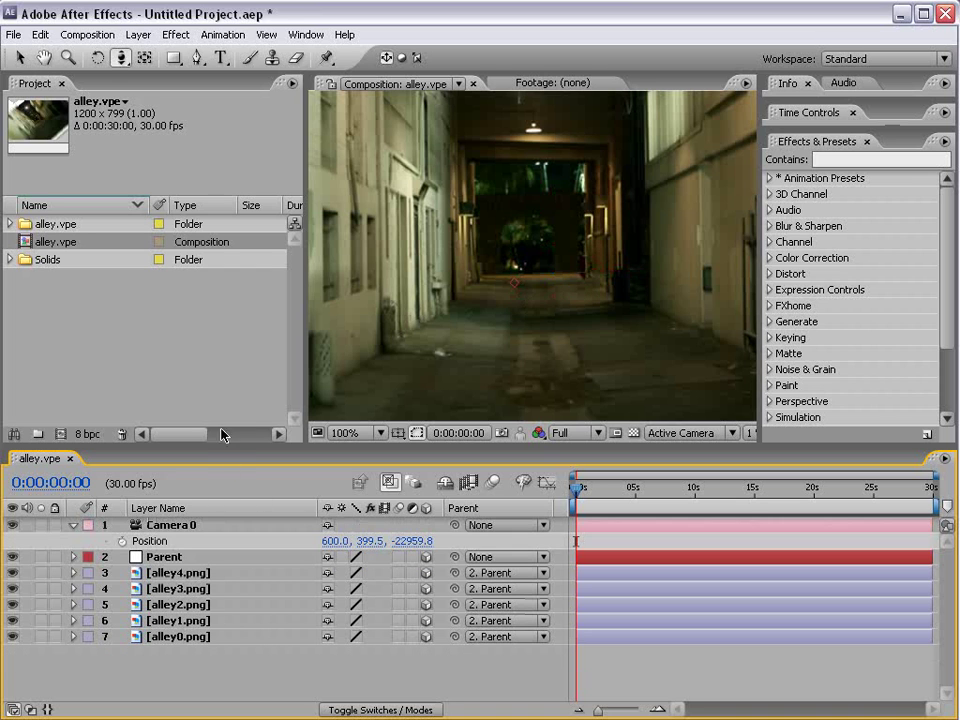
scroll(540, 260, down, 4)
Dolly Camera 0 slightly closer to the alley with the camera tool.
key(v)
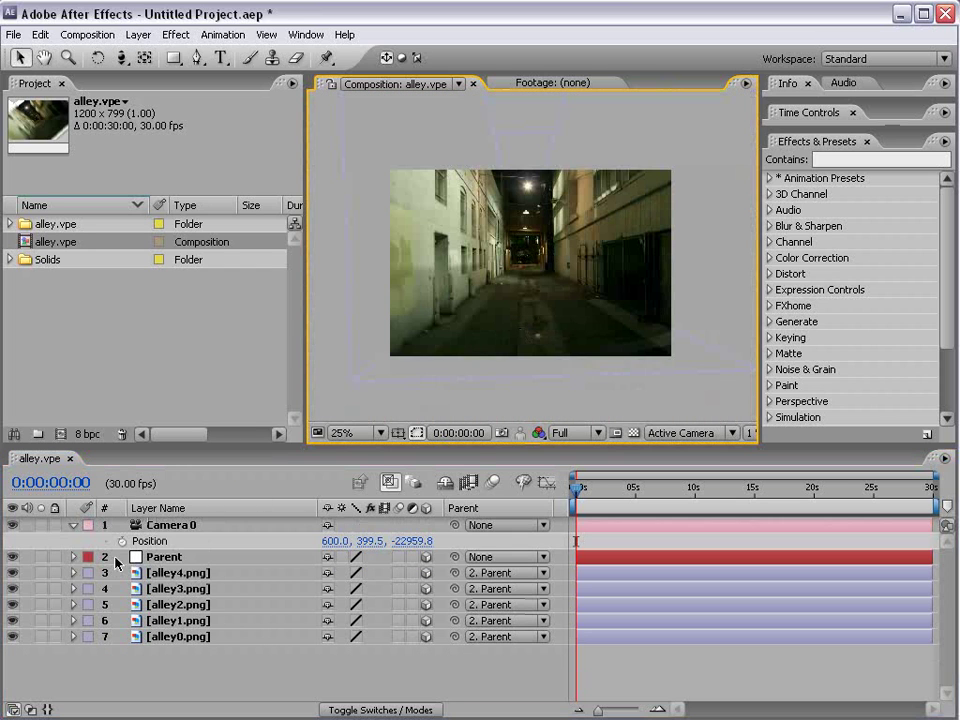
click(325, 543)
key(c)
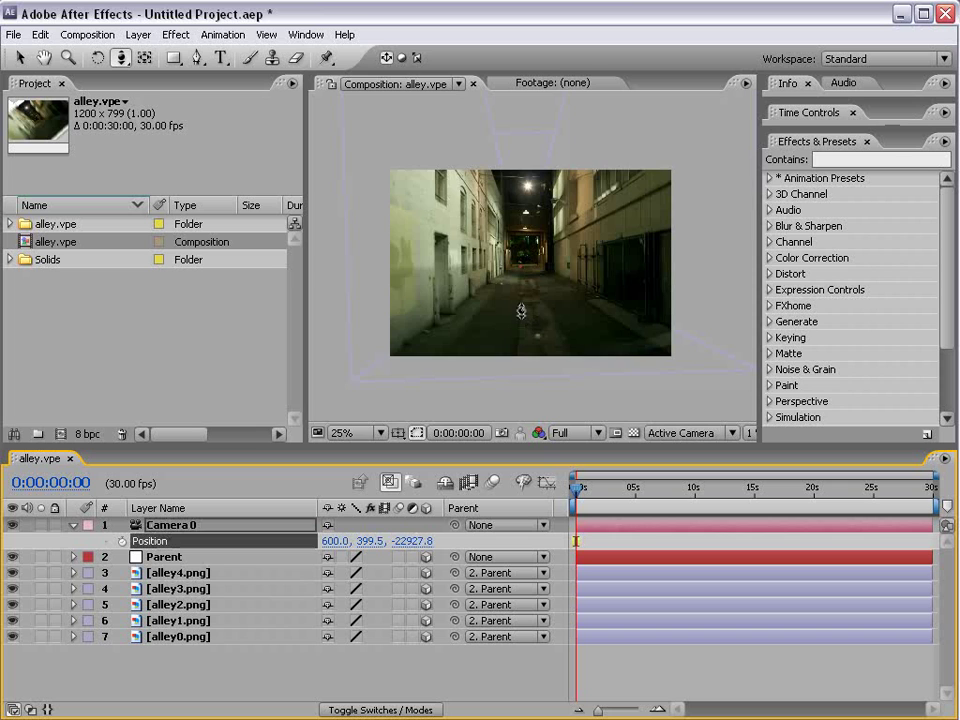
drag(510, 311, 547, 222)
Add a new light layer with Light Type set to Point.
click(138, 34)
mouse_move(160, 54)
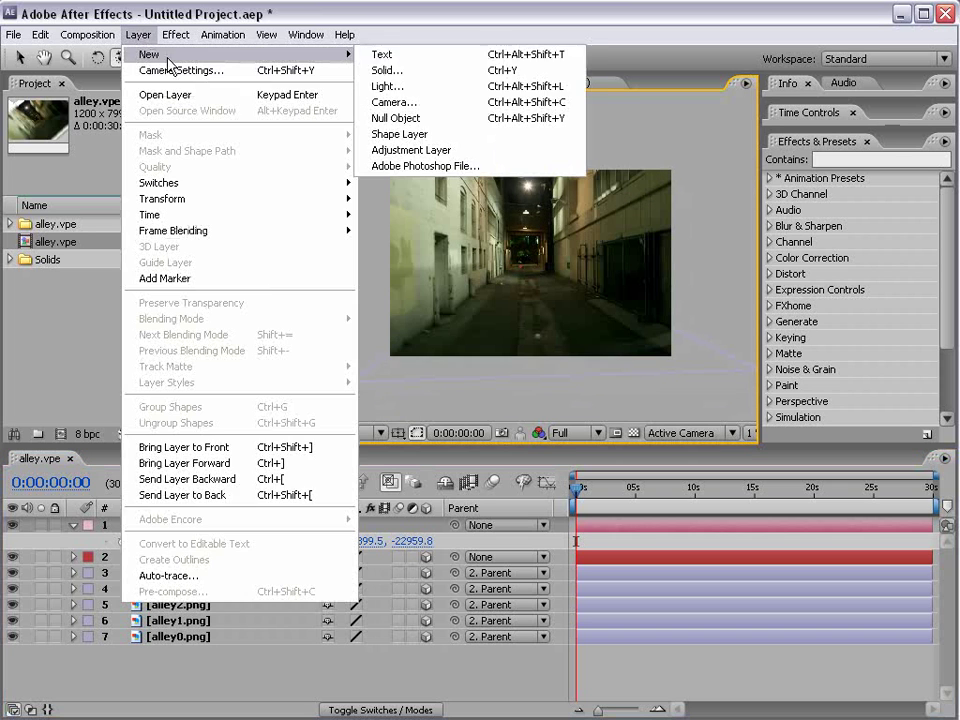
click(403, 87)
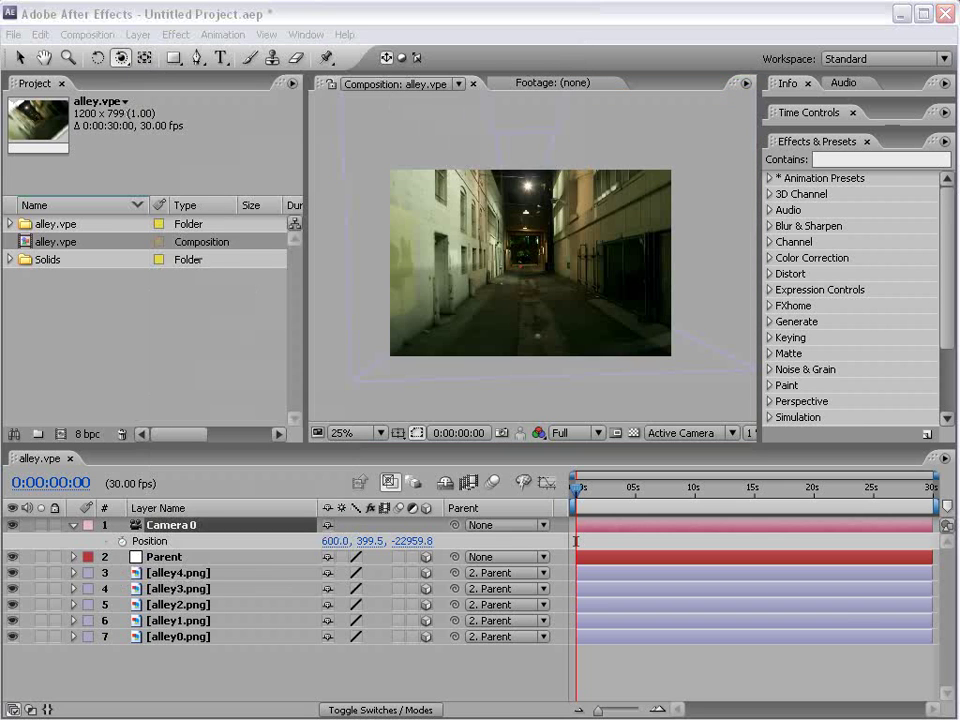
click(503, 283)
click(503, 324)
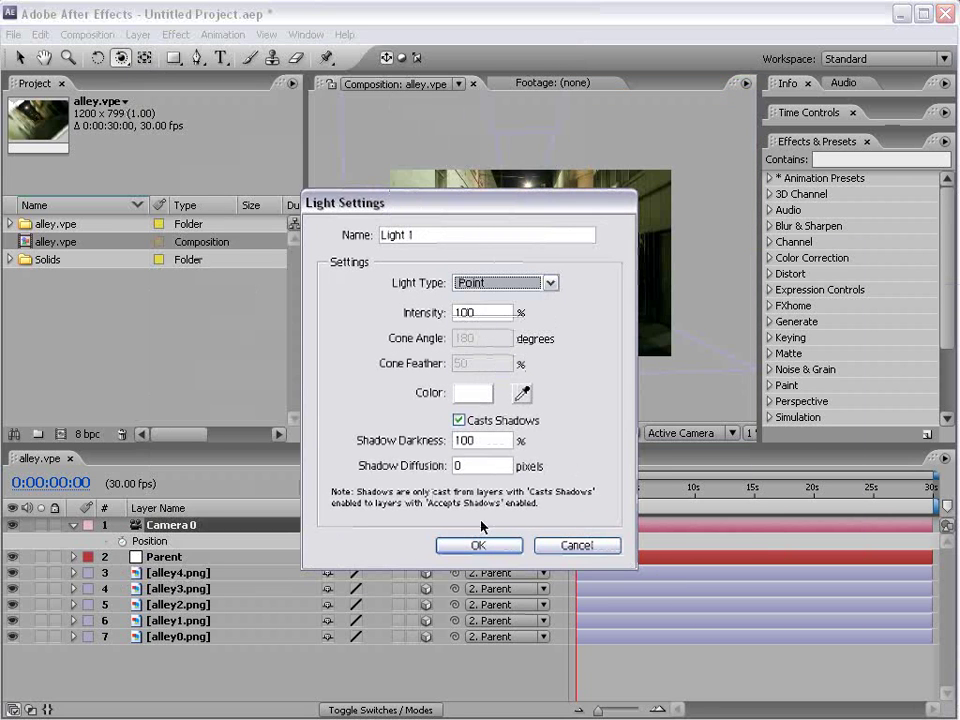
click(478, 546)
Drag Light 1 down the corridor to relight the walls, fine-tuning in a maximized view.
key(v)
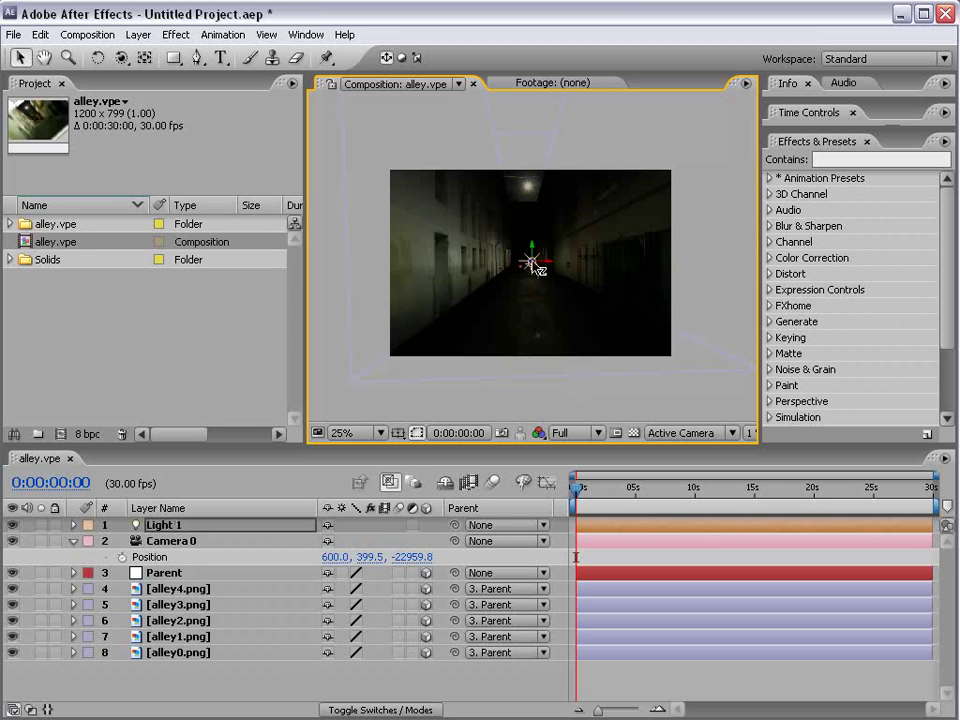
drag(536, 263, 296, 289)
key(grave)
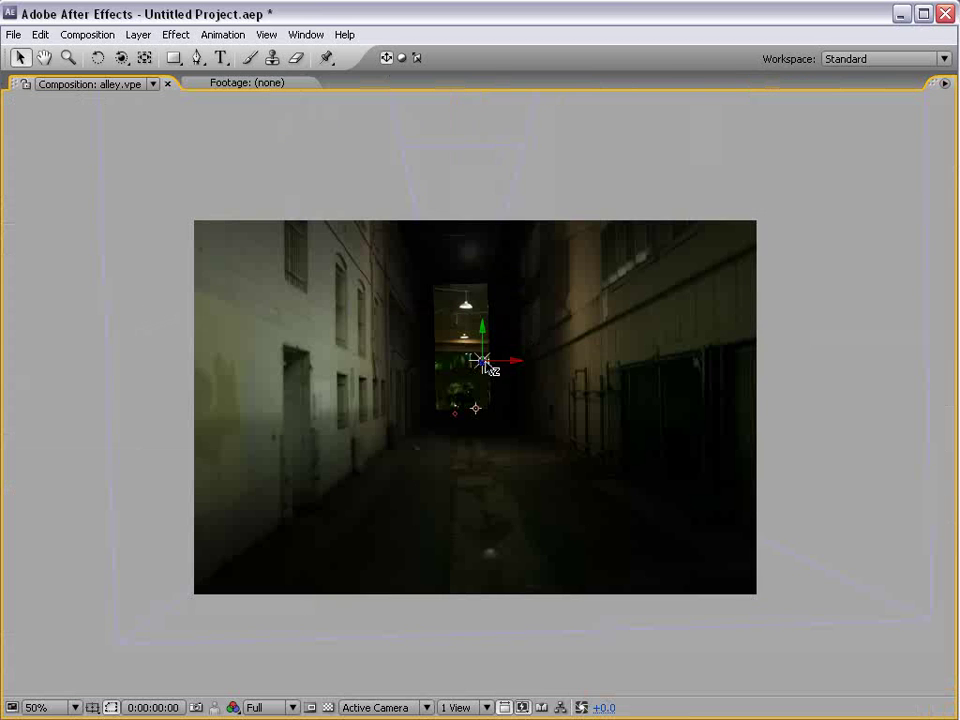
mouse_move(491, 366)
mouse_down()
mouse_move(413, 462)
mouse_move(489, 375)
mouse_up()
key(grave)
Select alley3.png and apply the Color Correction > Exposure effect.
click(196, 653)
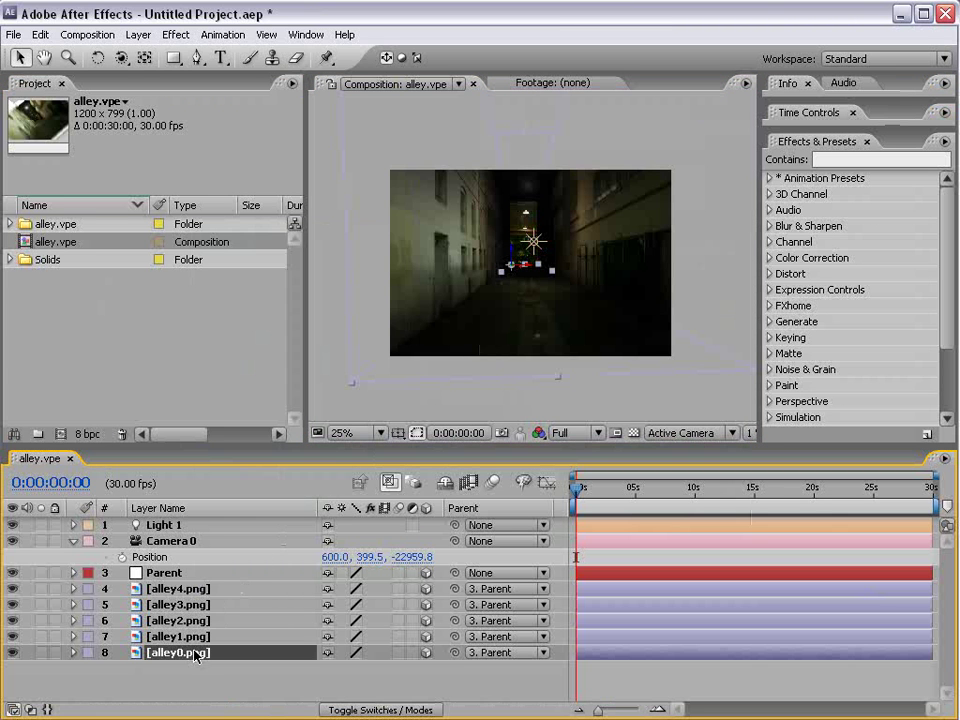
click(197, 637)
click(197, 621)
click(198, 605)
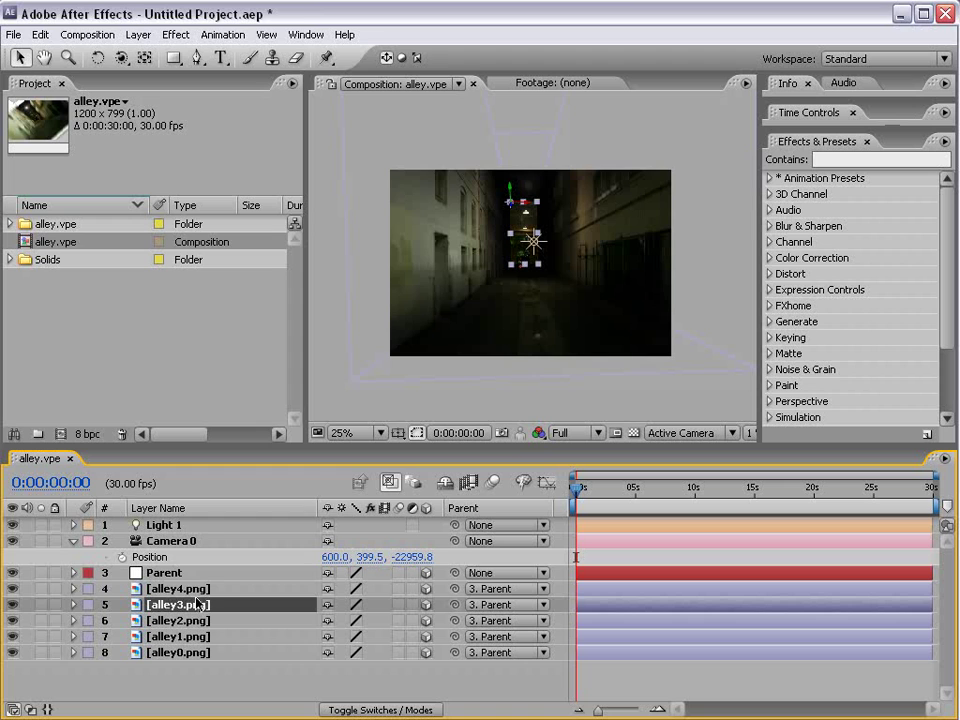
click(175, 34)
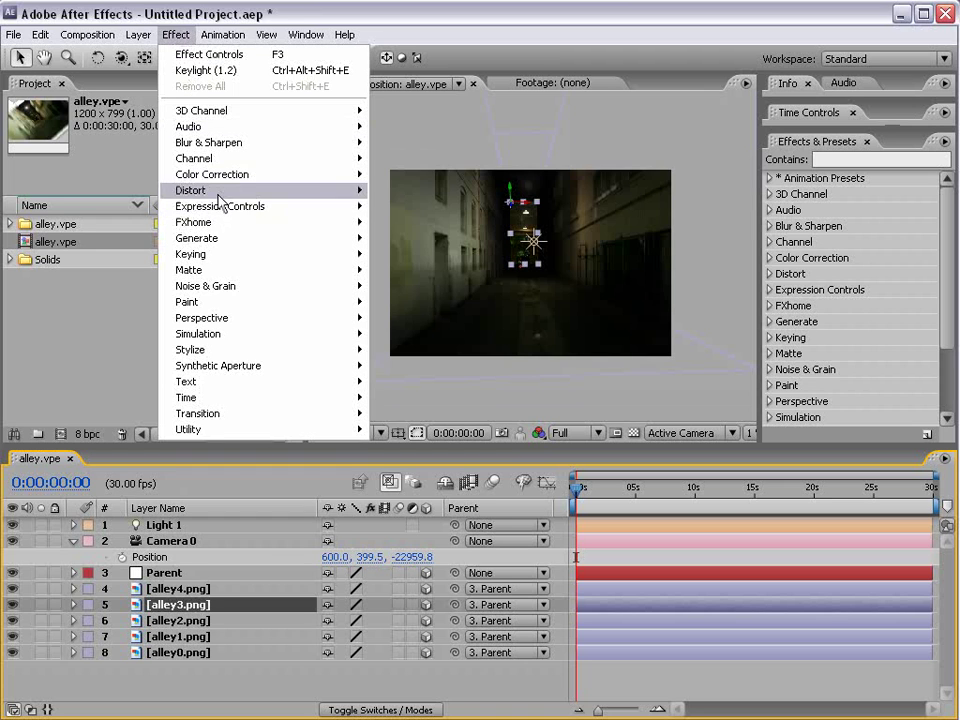
mouse_move(263, 178)
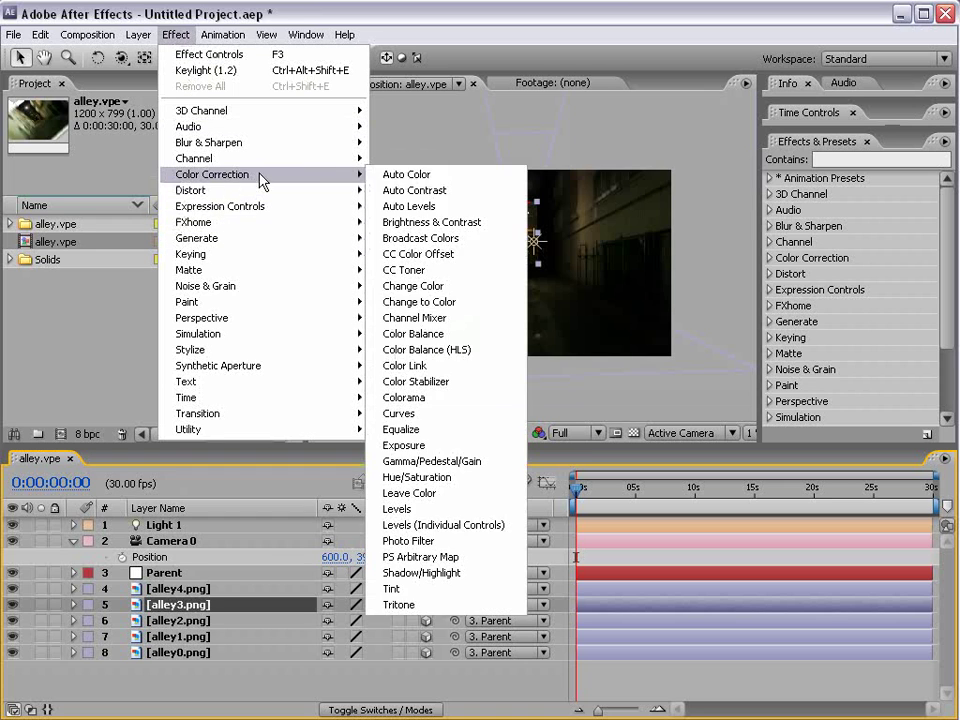
click(420, 445)
Lower Exposure to -4.00, then move Light 1 slightly upward.
scroll(540, 270, up, 2)
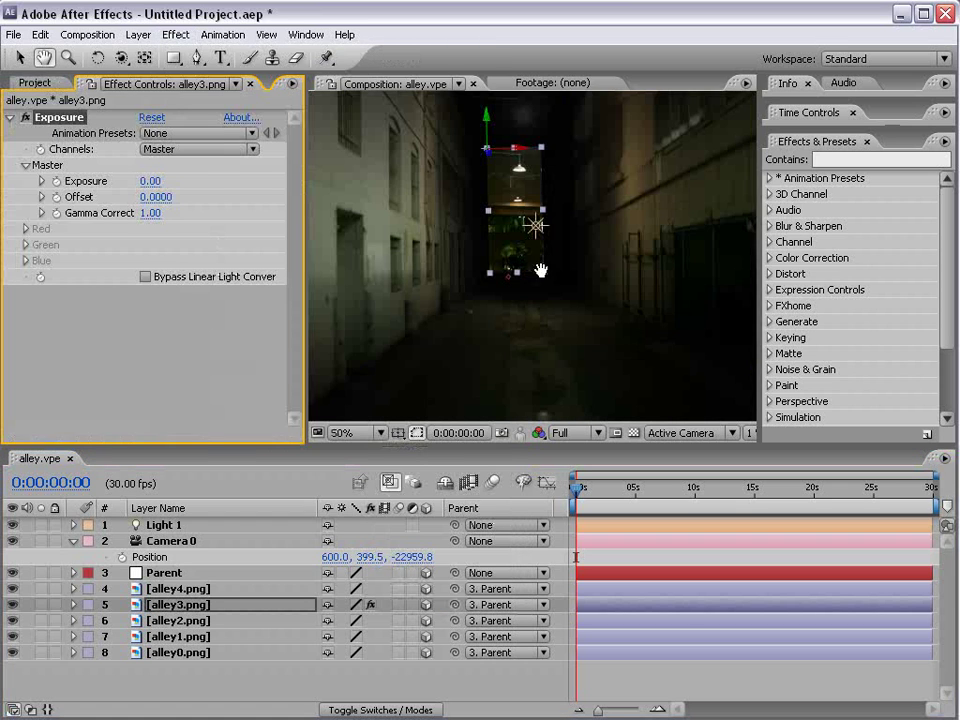
drag(540, 270, 561, 300)
drag(150, 181, 110, 181)
click(604, 671)
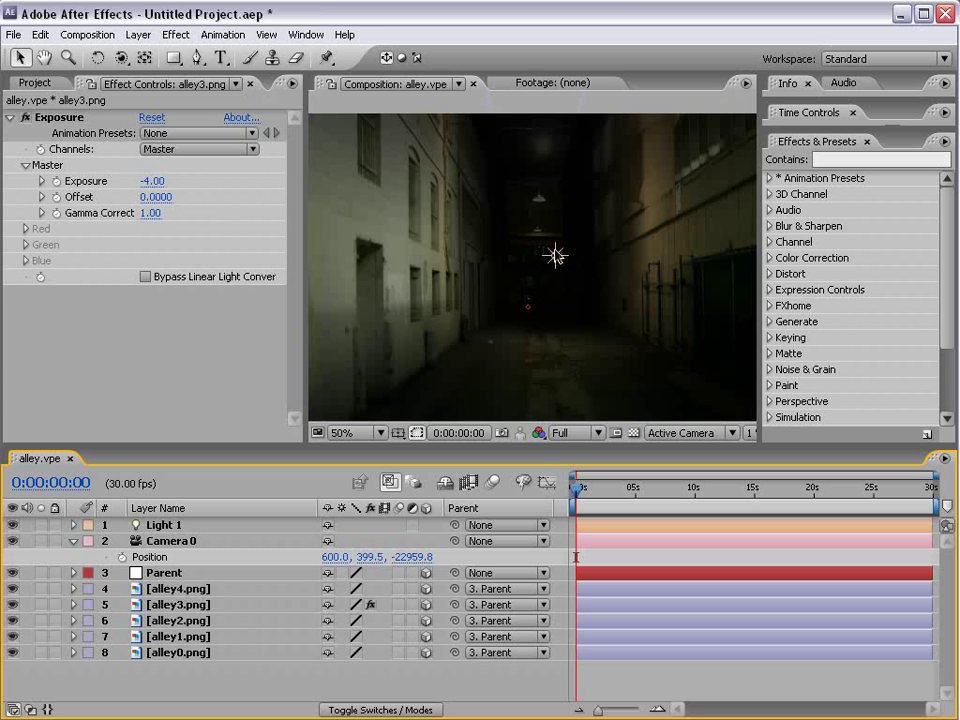
click(555, 256)
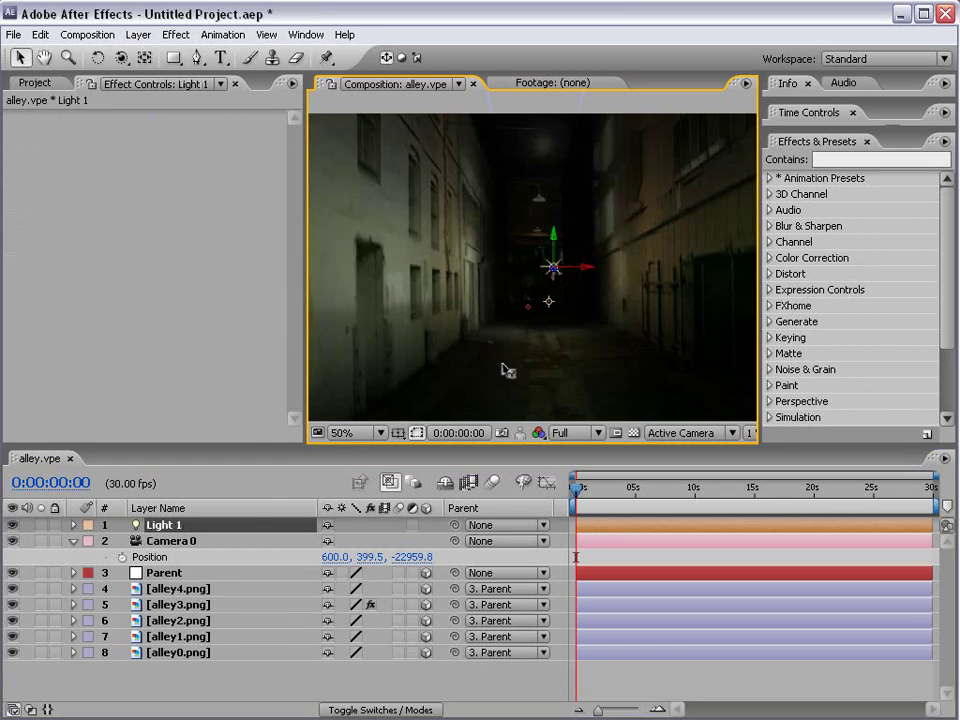
mouse_move(508, 382)
mouse_down()
mouse_move(521, 452)
mouse_move(598, 317)
mouse_move(688, 238)
mouse_move(510, 392)
mouse_up()
Raise Light 1's Intensity to 175%.
scroll(540, 330, down, 1)
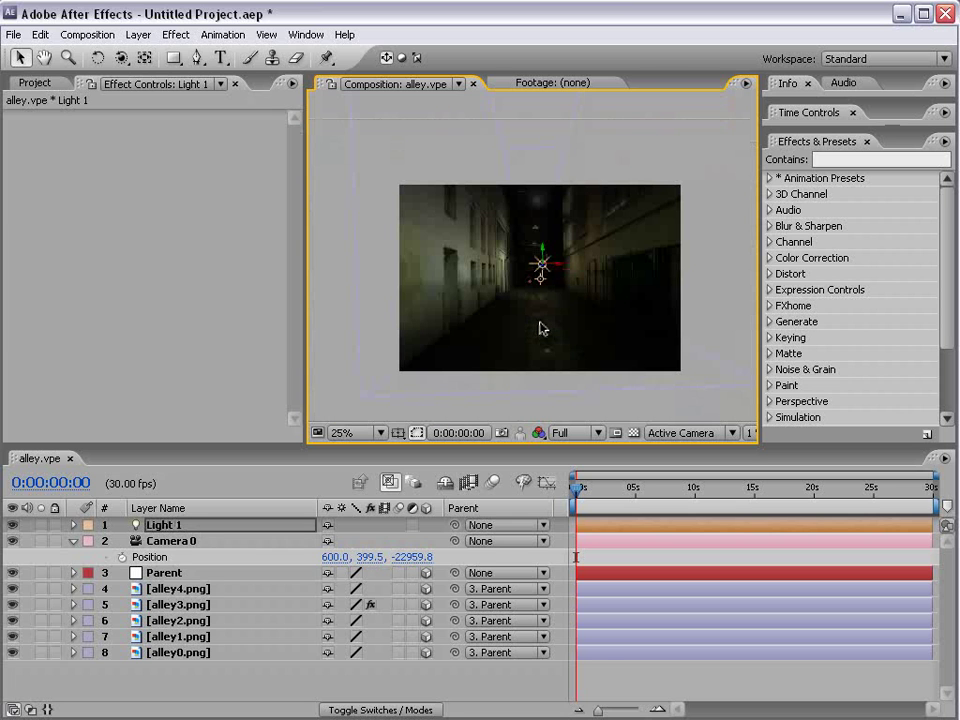
key(grave)
key(grave)
key(t)
drag(330, 547, 484, 541)
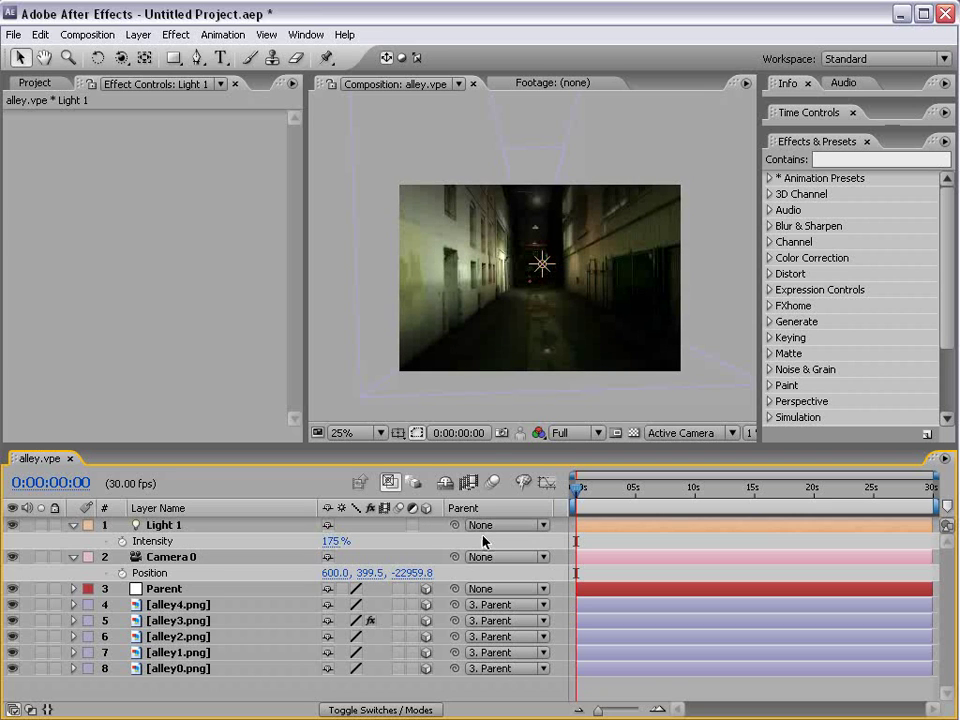
Orbit the camera around the alley to inspect the brighter lighting.
scroll(551, 300, up, 2)
scroll(549, 302, down, 2)
key(c)
drag(544, 268, 592, 318)
Show the Parent layer's Position property and enlarge the composition view.
click(165, 589)
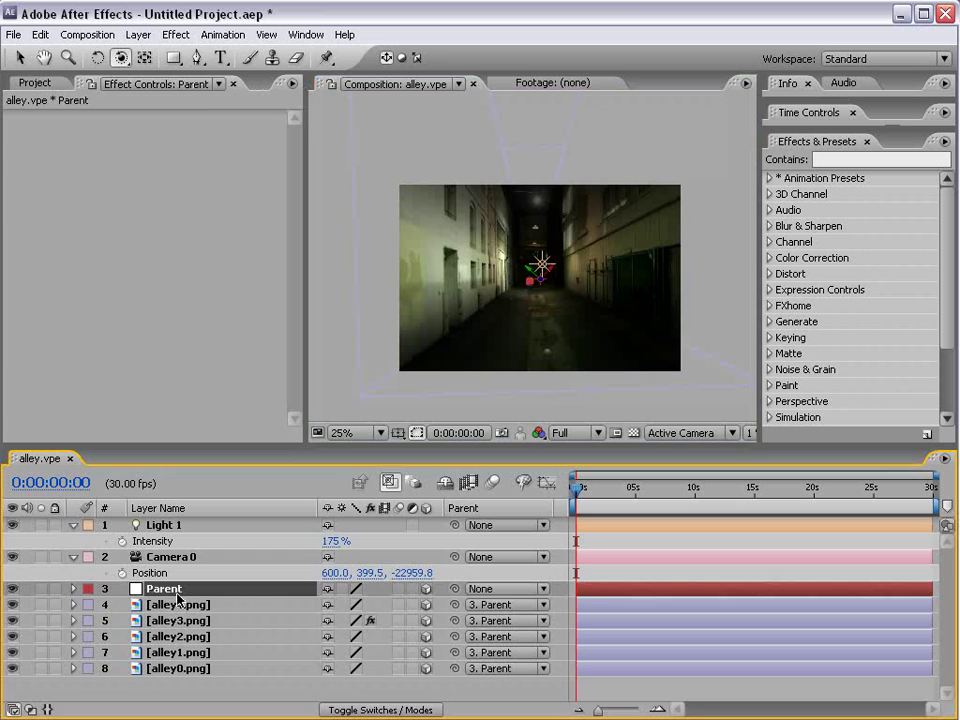
key(p)
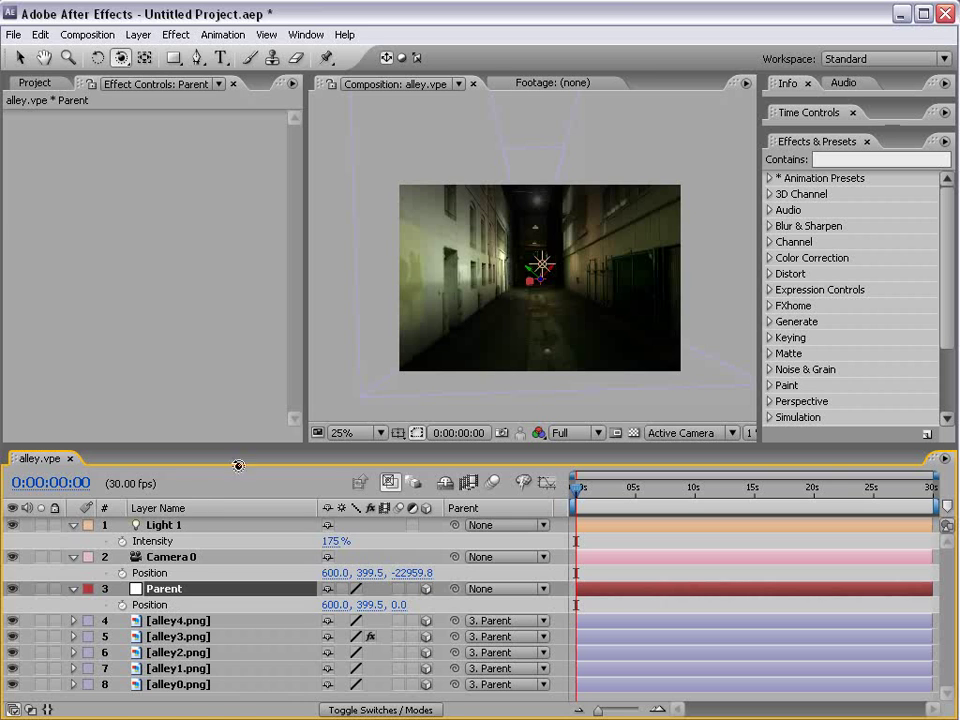
key(grave)
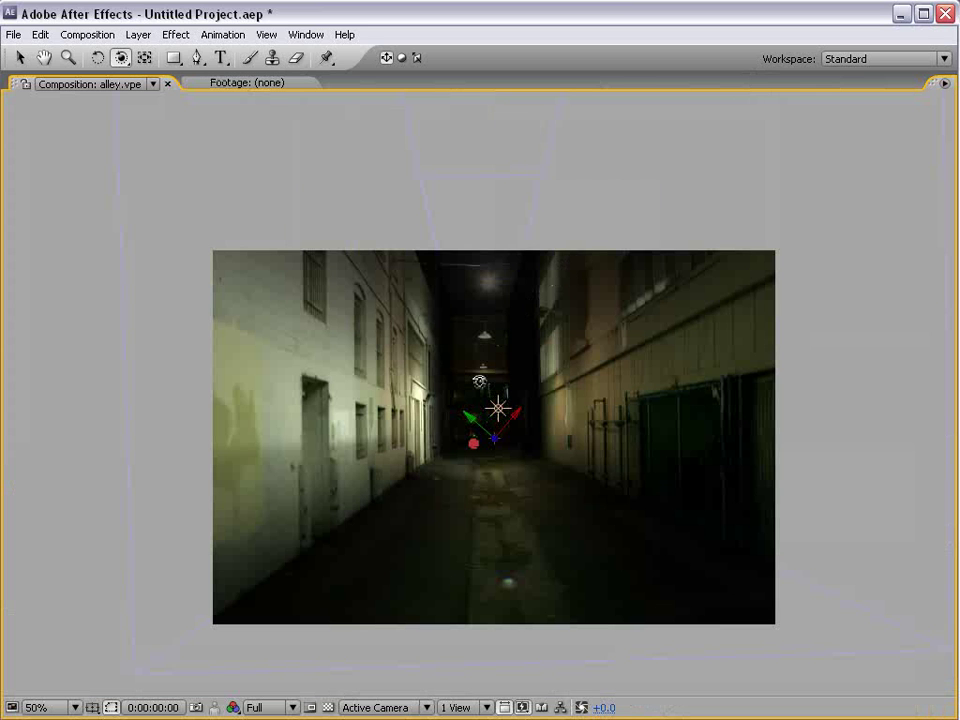
With the viewer zoomed to 50%, scrub Light 1's Intensity to 174%.
key(grave)
key(grave)
key(grave)
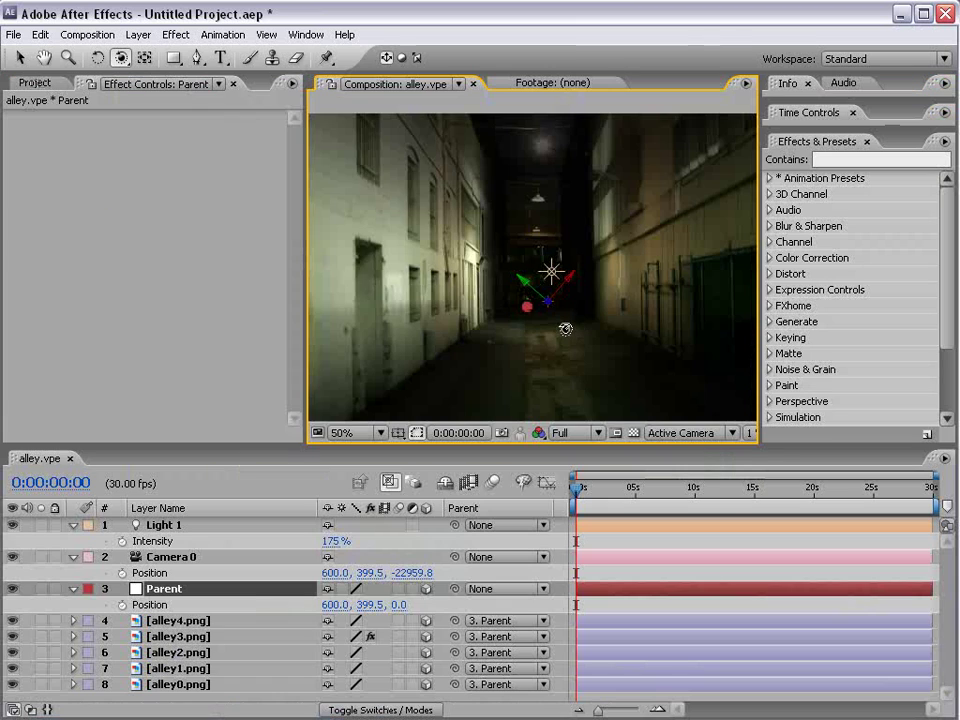
scroll(551, 317, down, 2)
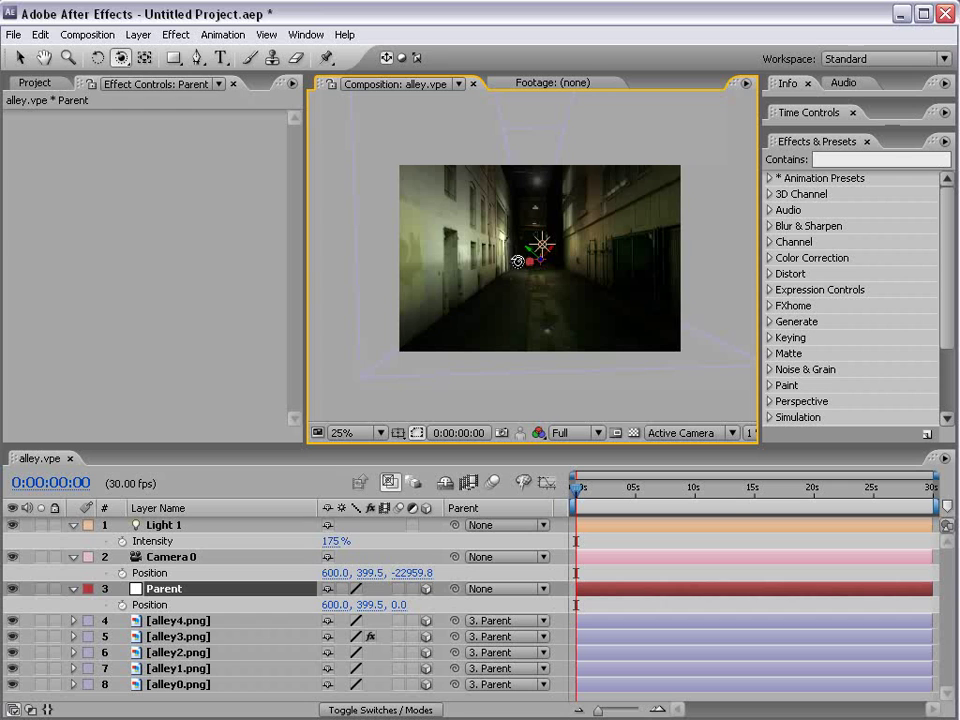
key(period)
key(v)
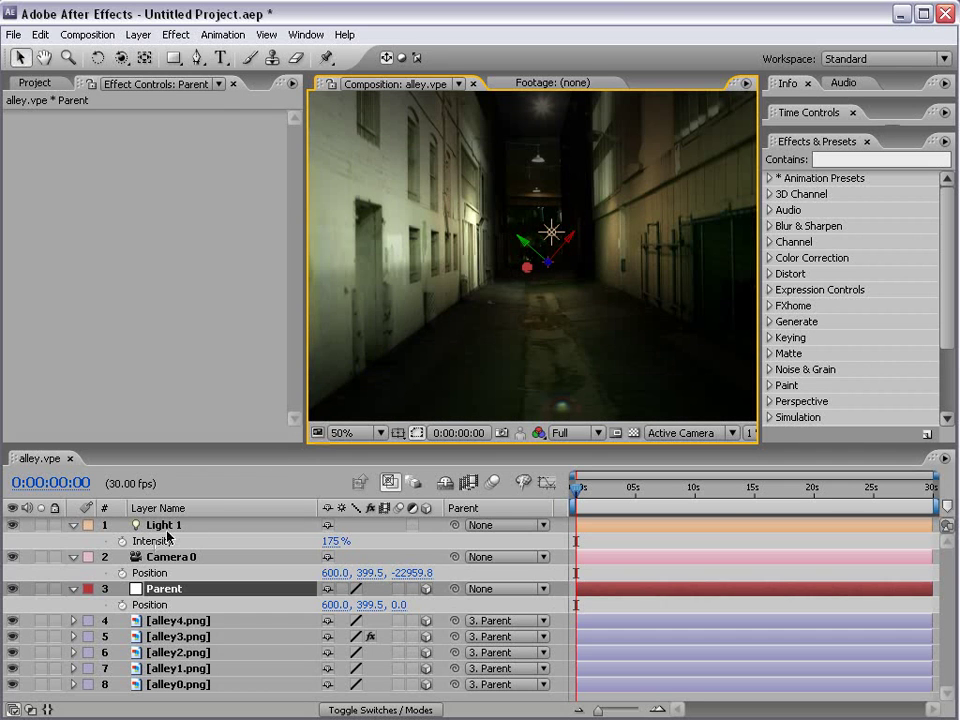
click(160, 540)
drag(336, 541, 250, 545)
key(comma)
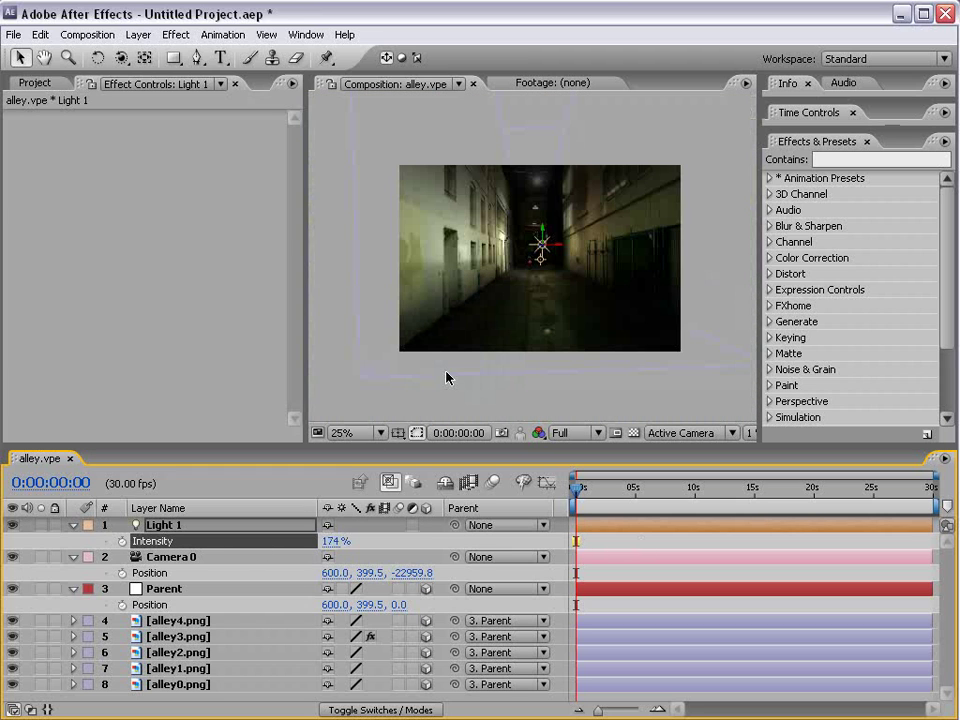